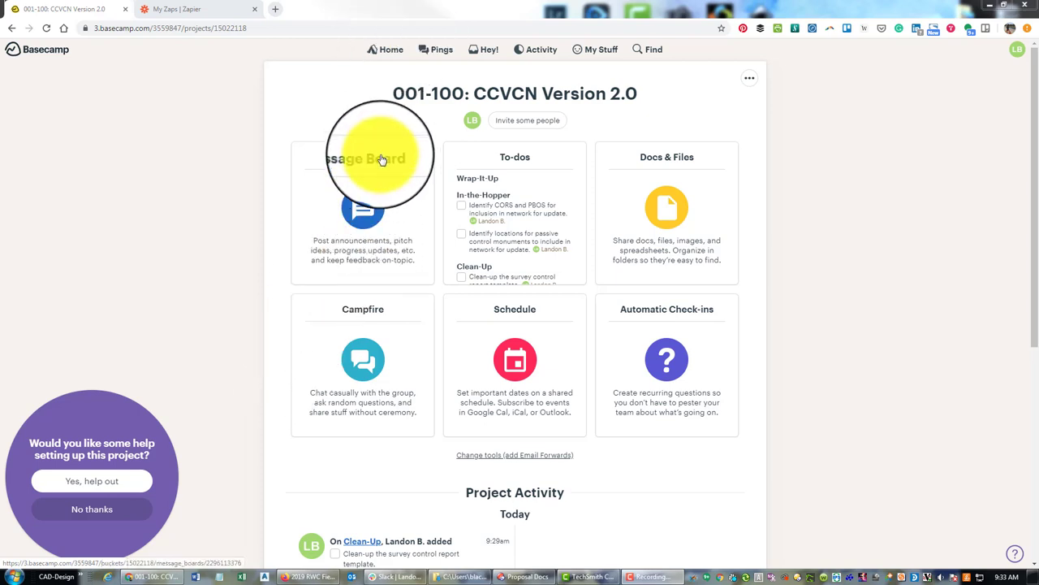
# - Rename the CCVCN Version 2.0 project from the projects overview so its name starts with "#001-100:"
pyautogui.click(388, 50)
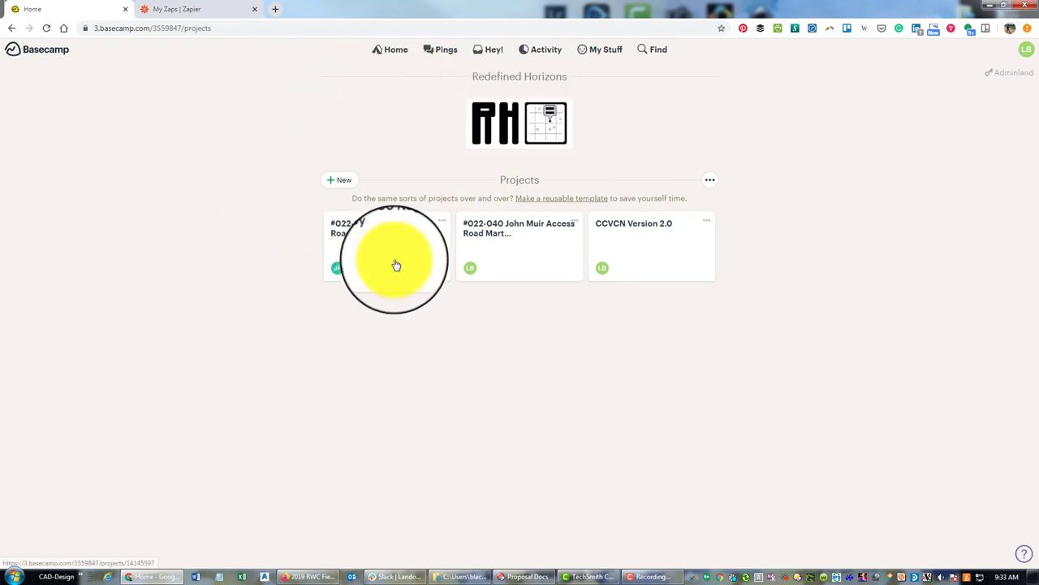
pyautogui.click(705, 223)
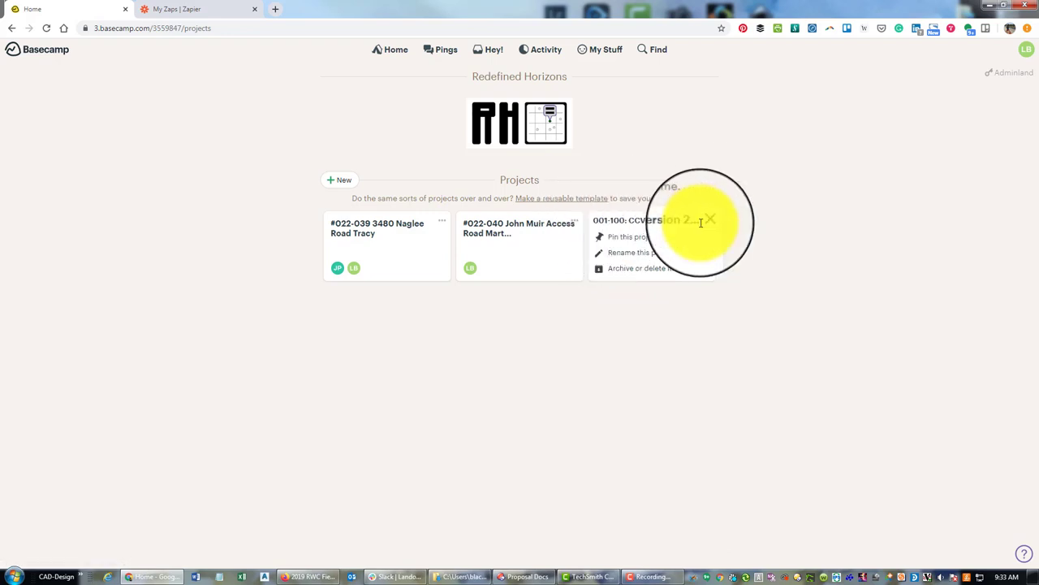
pyautogui.click(646, 258)
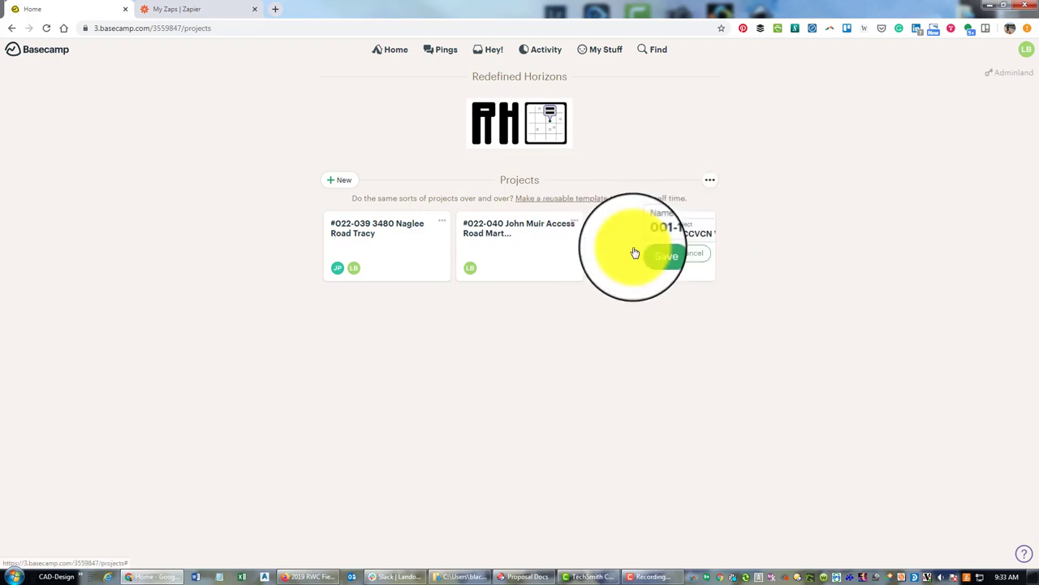
pyautogui.click(601, 233)
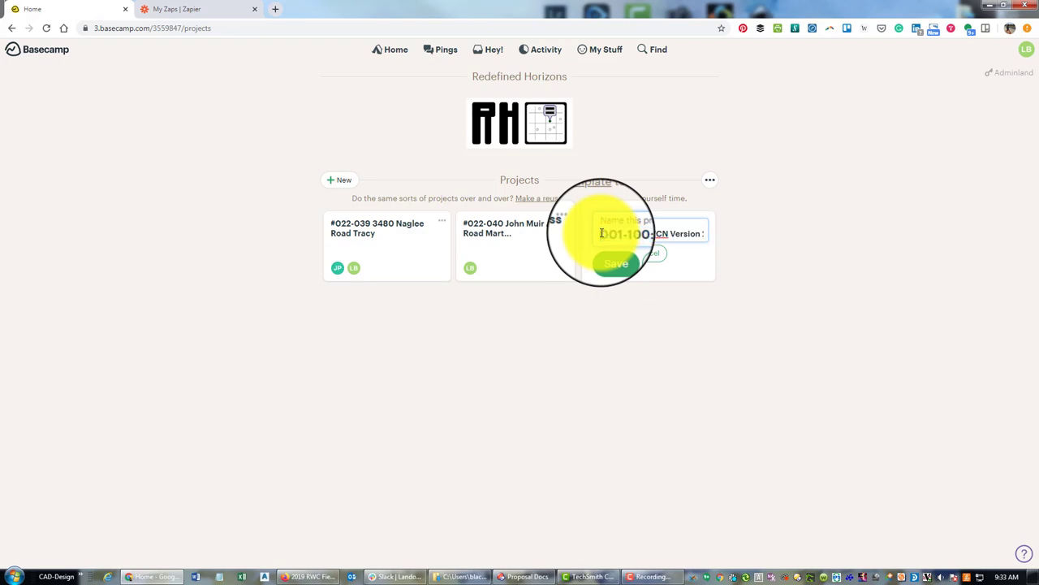
pyautogui.press('Left')
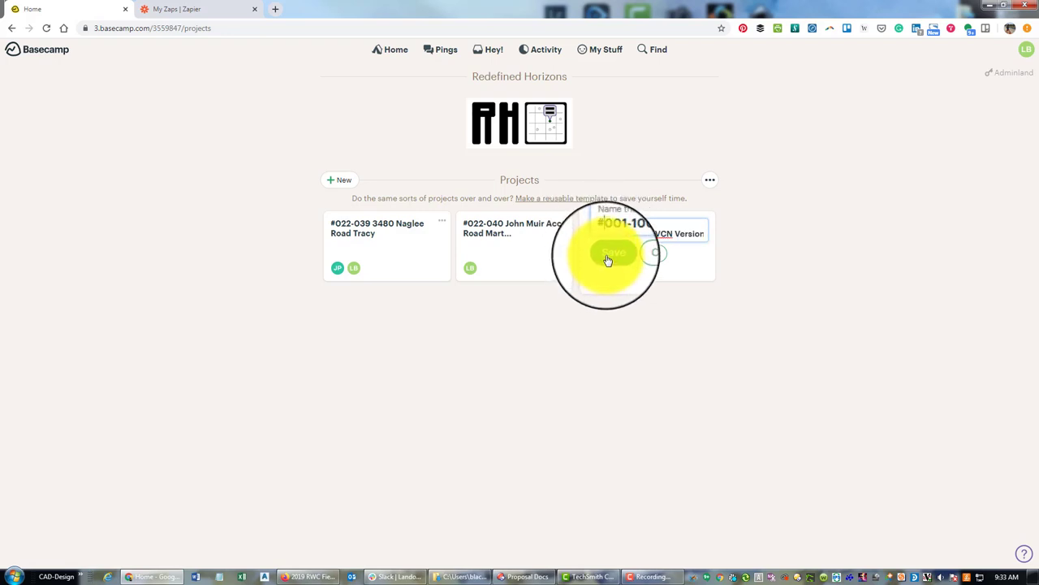
pyautogui.click(611, 262)
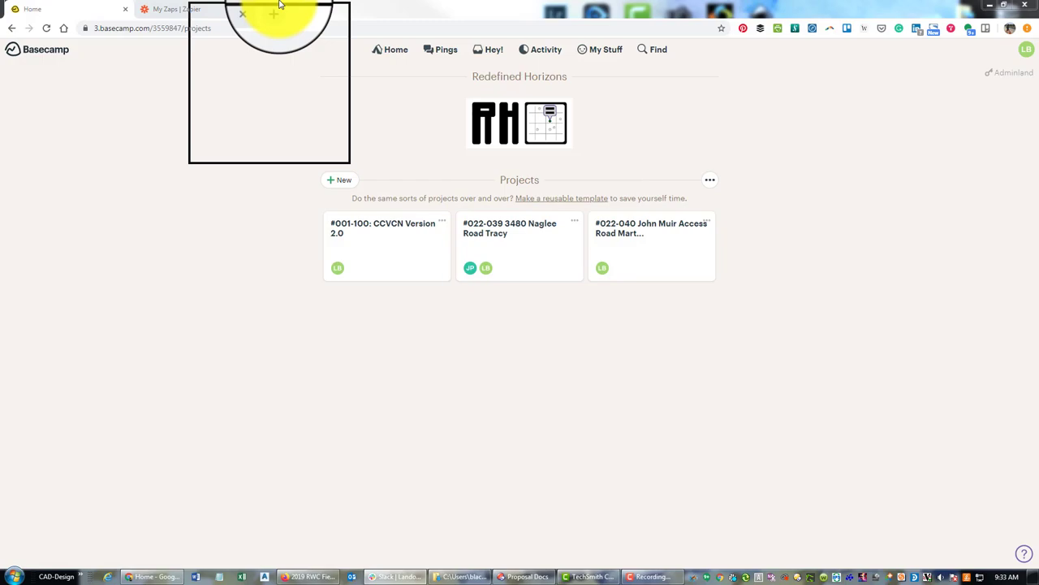
# - Switch to Slack and create a public channel named 001-100 in the Redefined Horizons workspace without adding people
pyautogui.moveTo(278, 5); pyautogui.dragTo(311, 63)
pyautogui.doubleClick(336, 65)
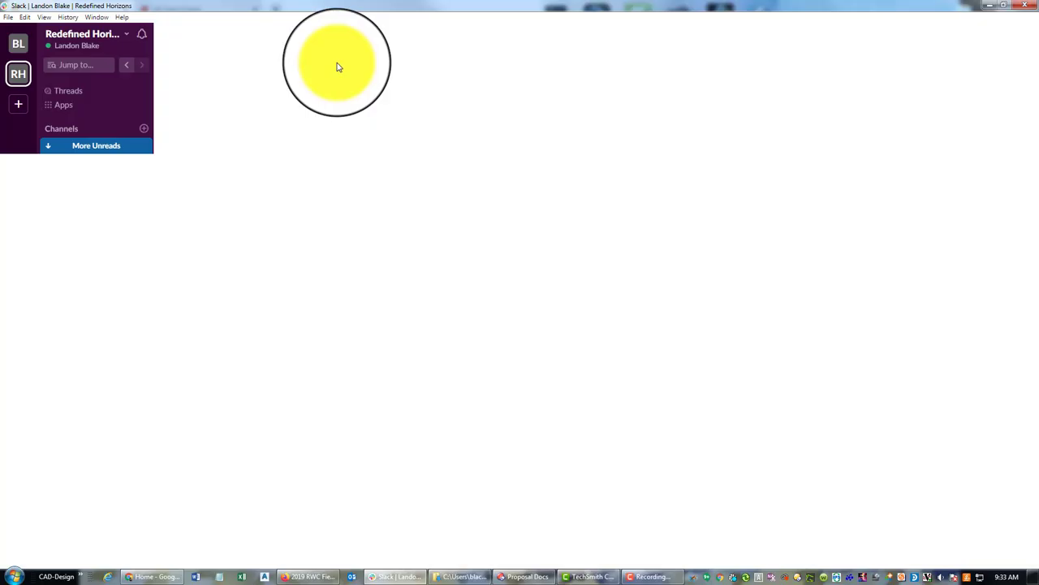
pyautogui.click(144, 128)
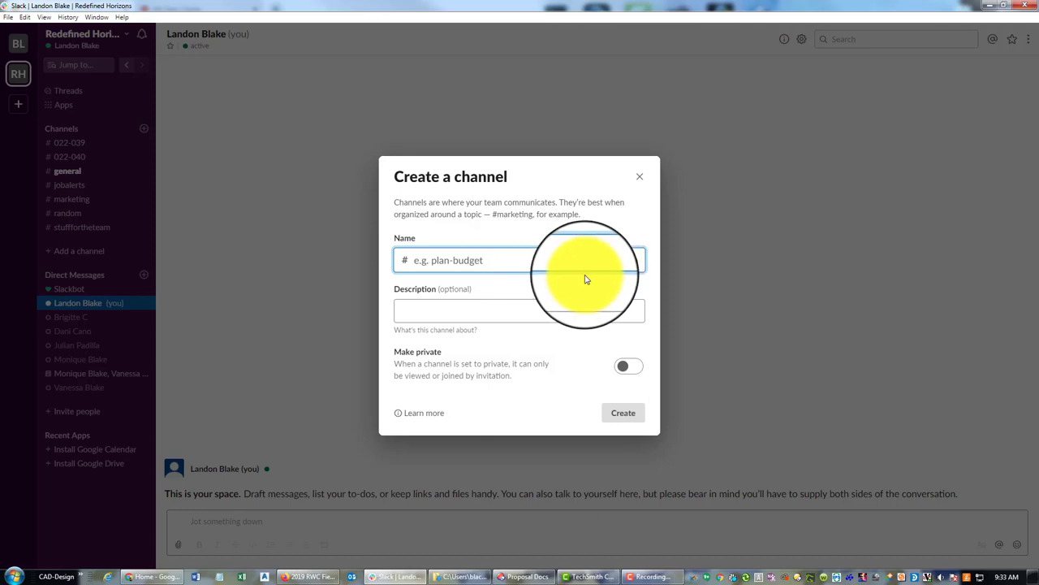
pyautogui.write('001-100')
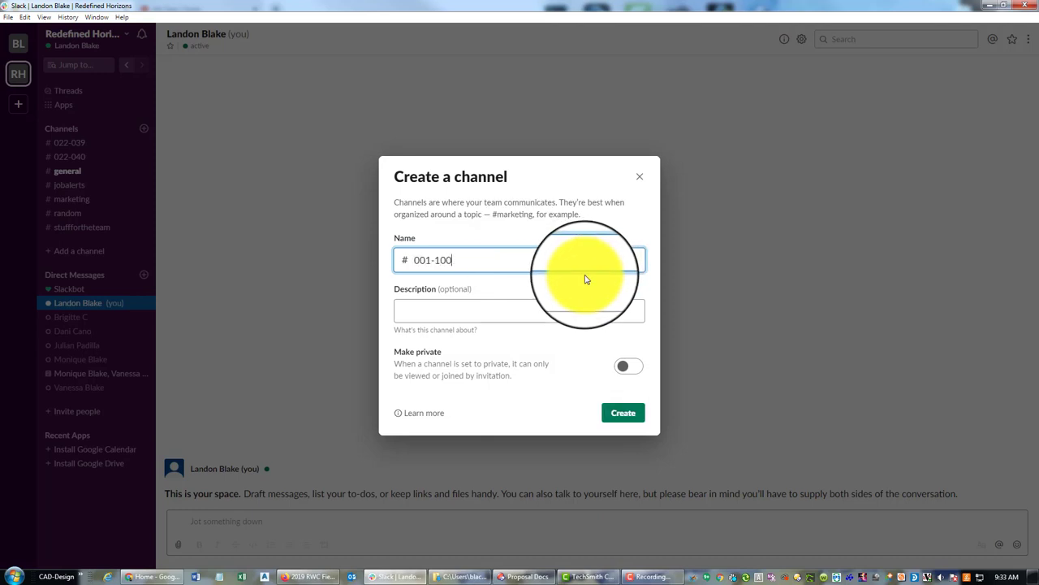
pyautogui.click(624, 414)
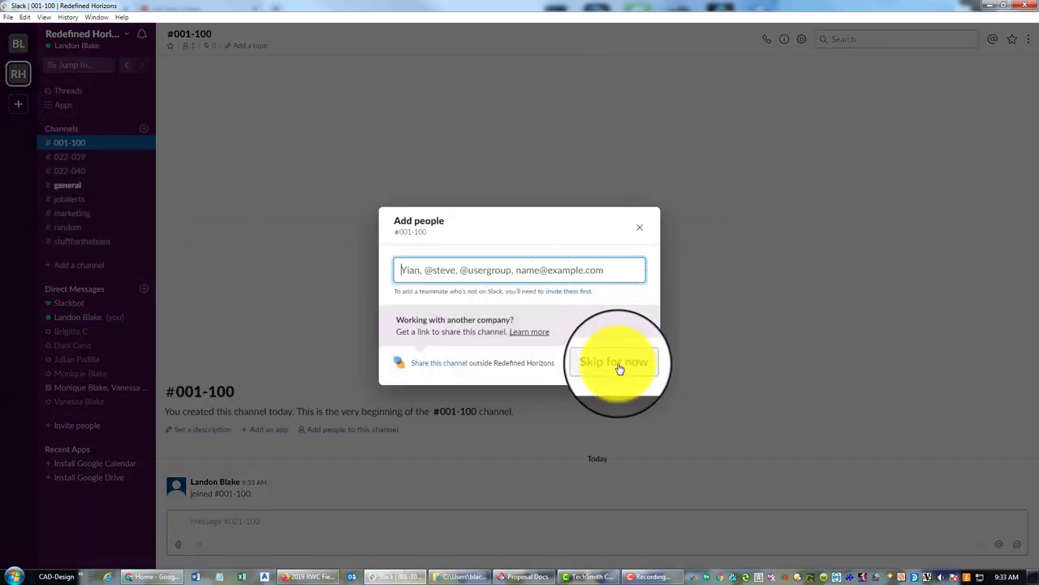
pyautogui.click(616, 363)
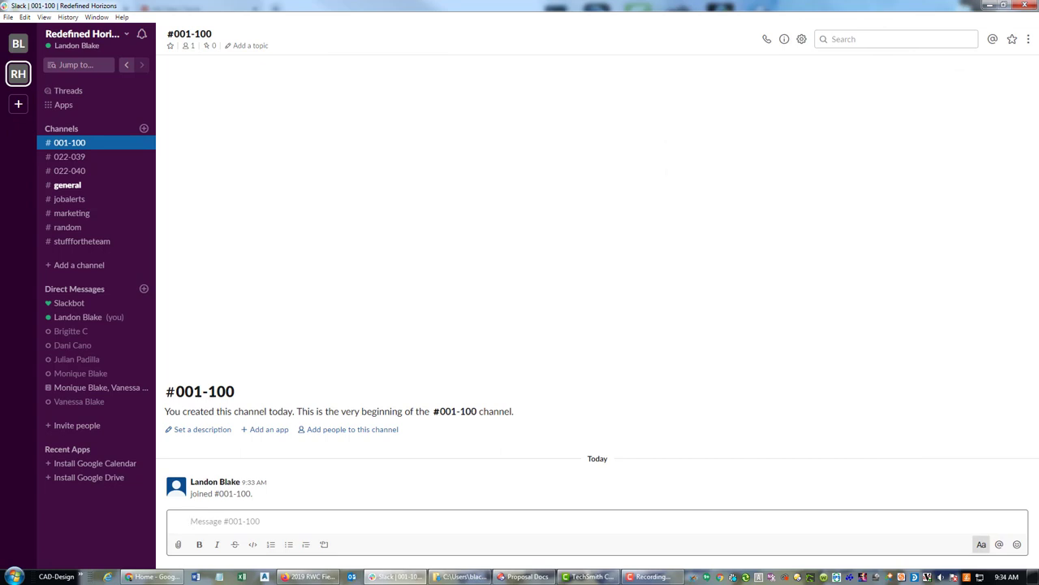
pyautogui.click(989, 5)
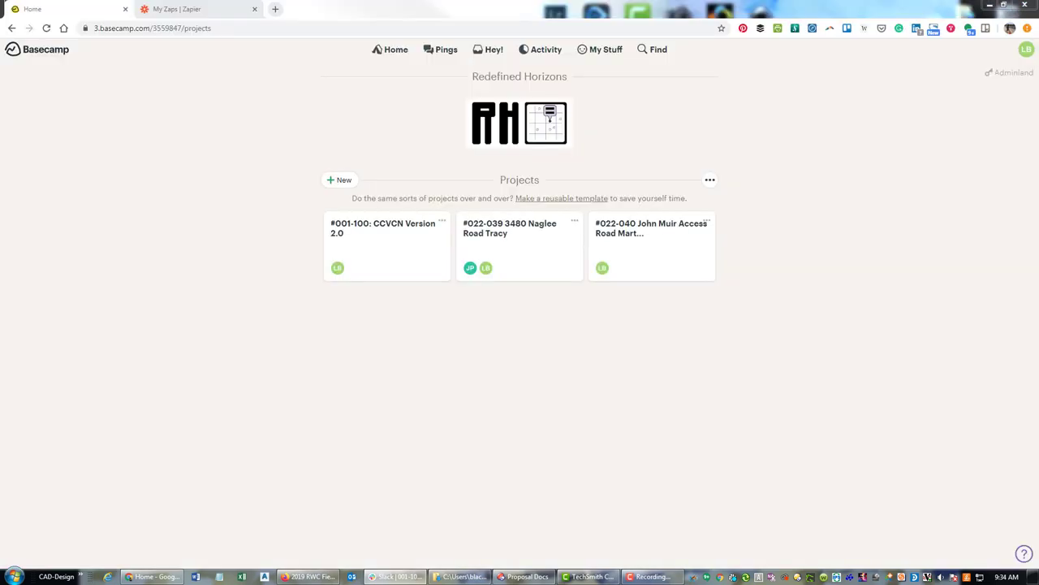
# - Switch to Zapier and start a new Zap triggered by Slack's New Message Posted to Channel event
pyautogui.click(204, 13)
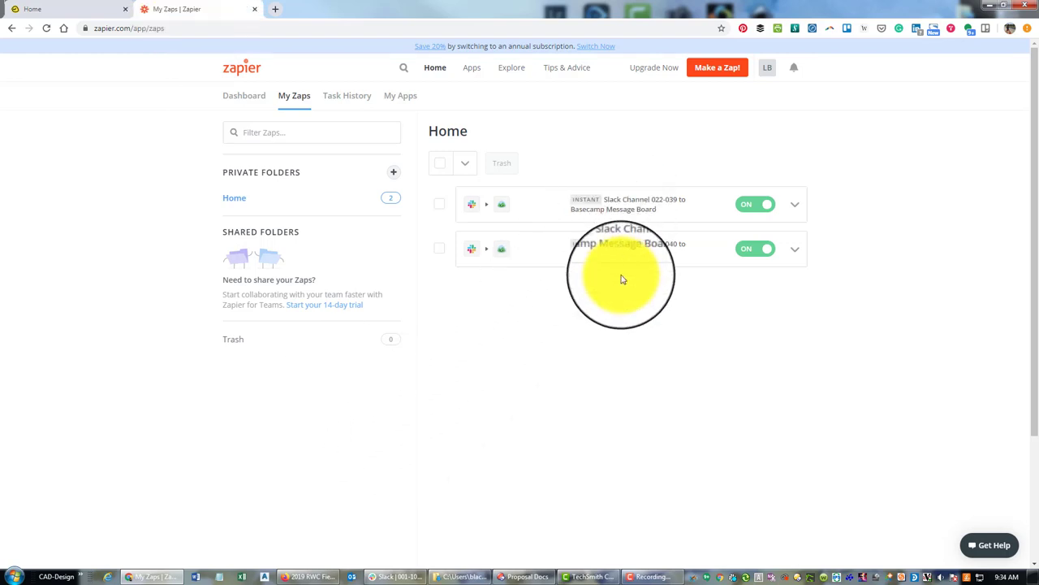
pyautogui.click(796, 204)
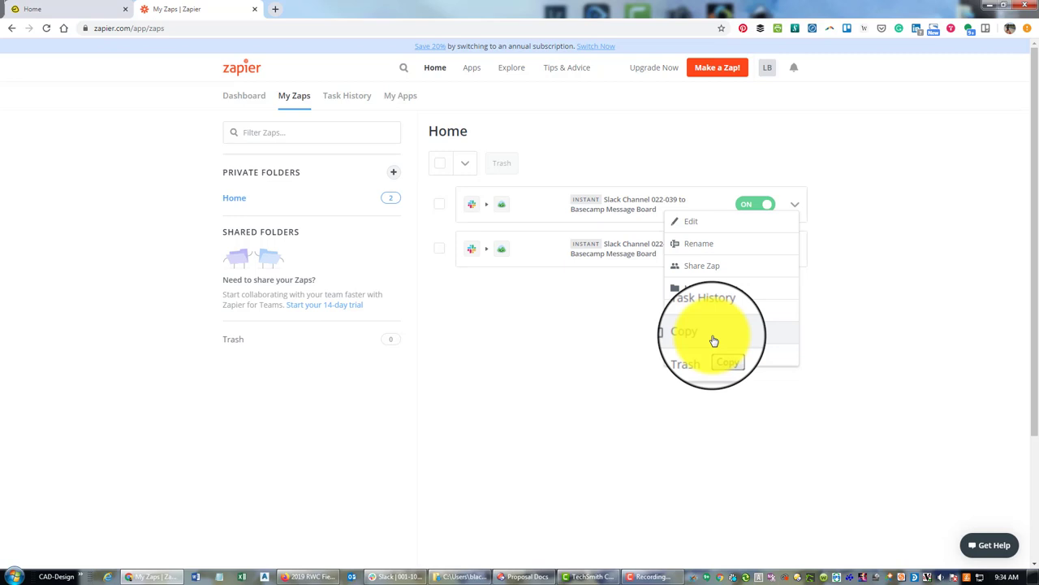
pyautogui.click(768, 153)
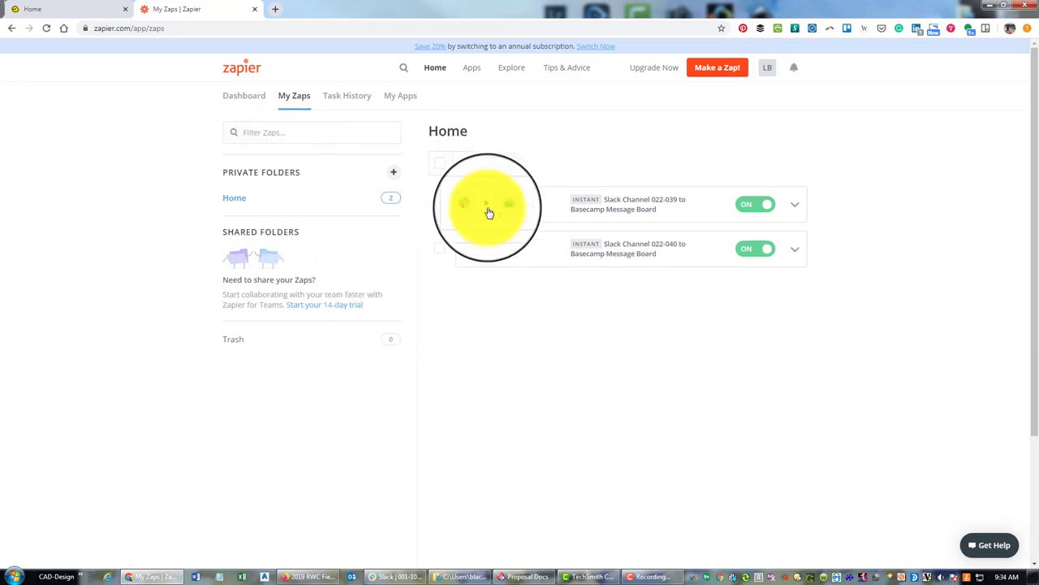
pyautogui.click(695, 74)
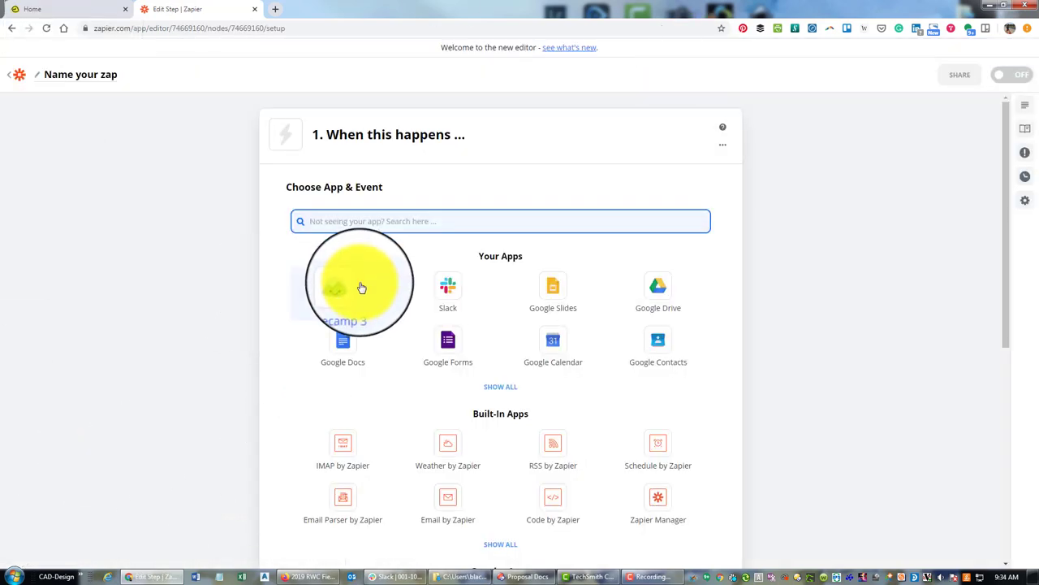
pyautogui.click(448, 297)
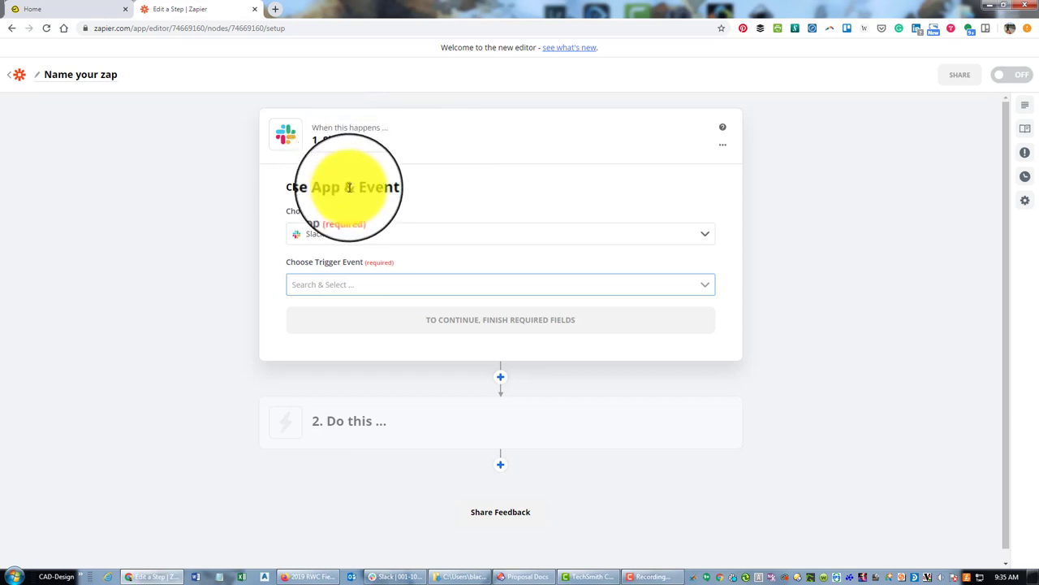
pyautogui.click(347, 283)
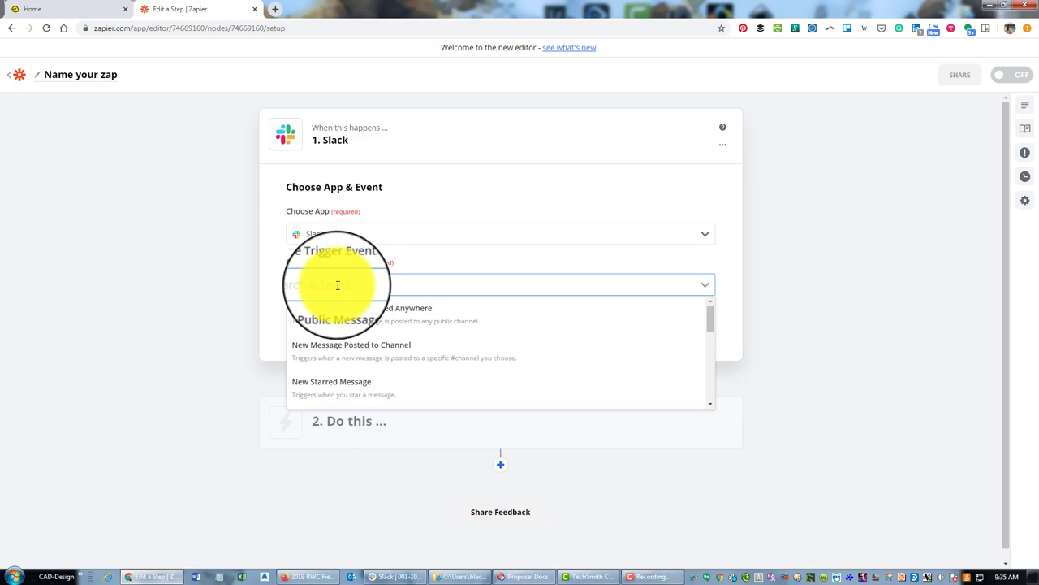
pyautogui.click(369, 354)
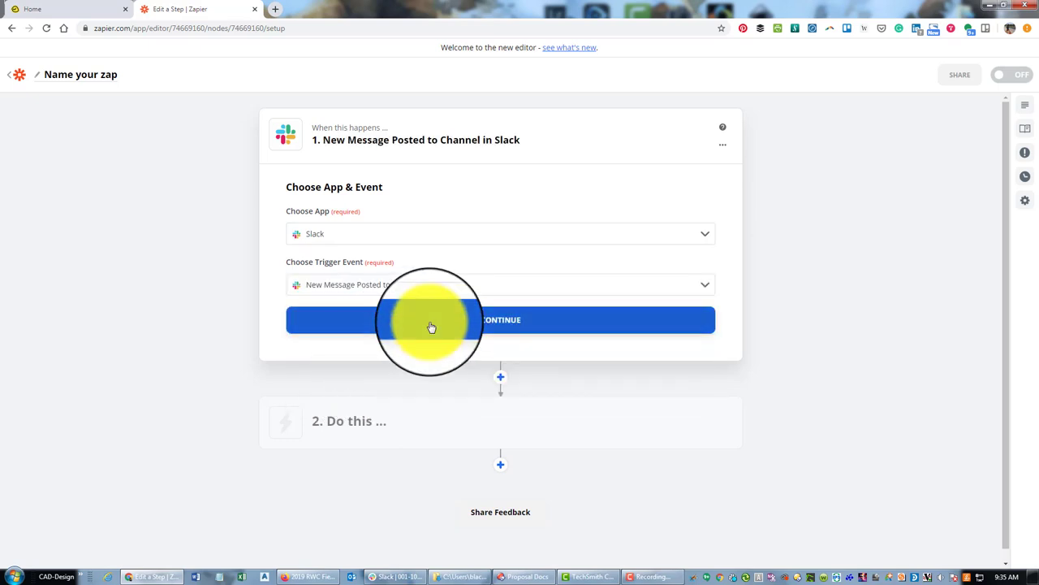
pyautogui.click(431, 327)
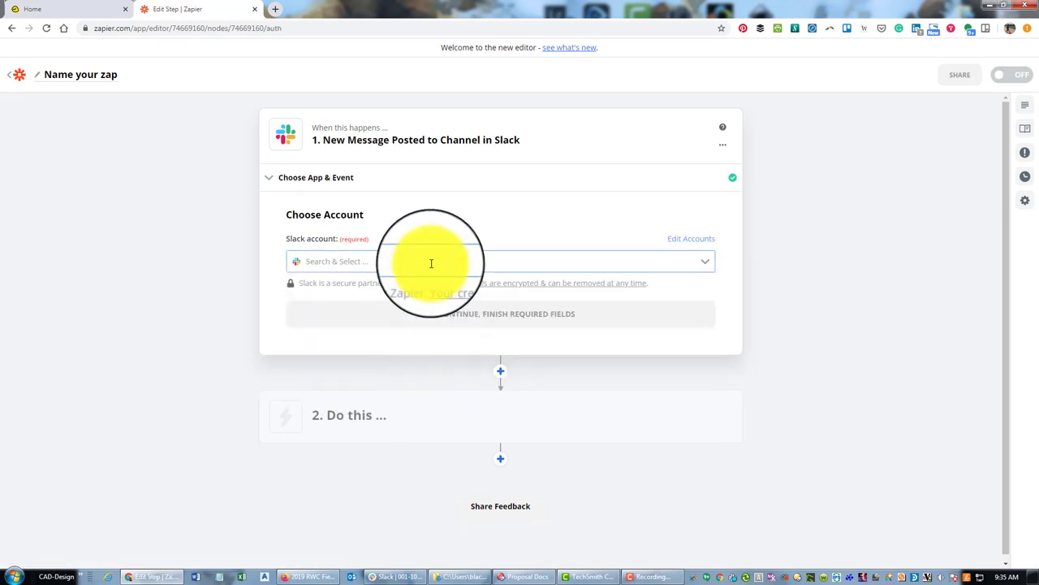
# - Use the Redefined Horizons Slack account for the Zap's trigger
pyautogui.click(431, 261)
pyautogui.click(411, 291)
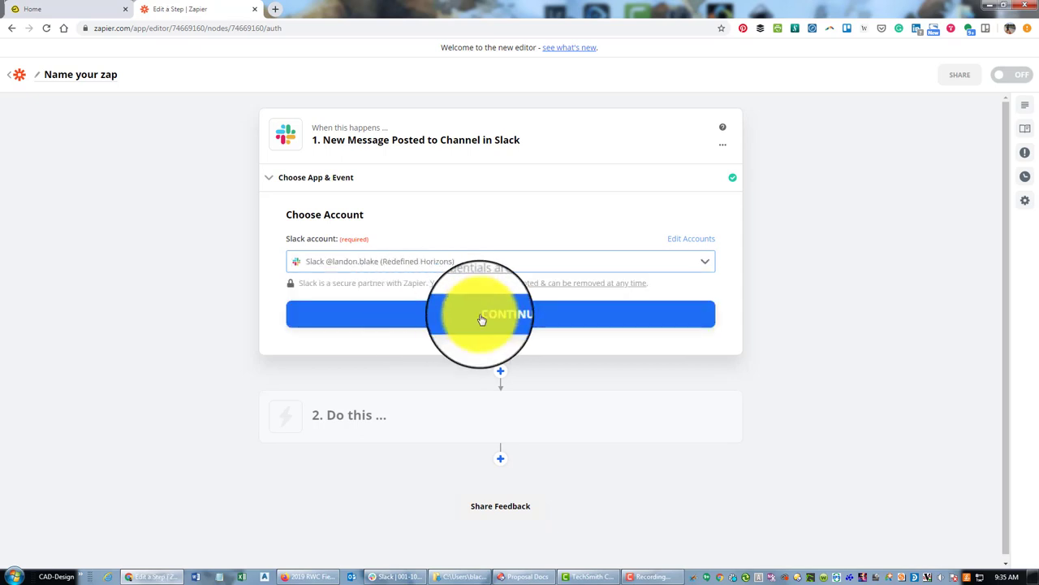
pyautogui.click(484, 323)
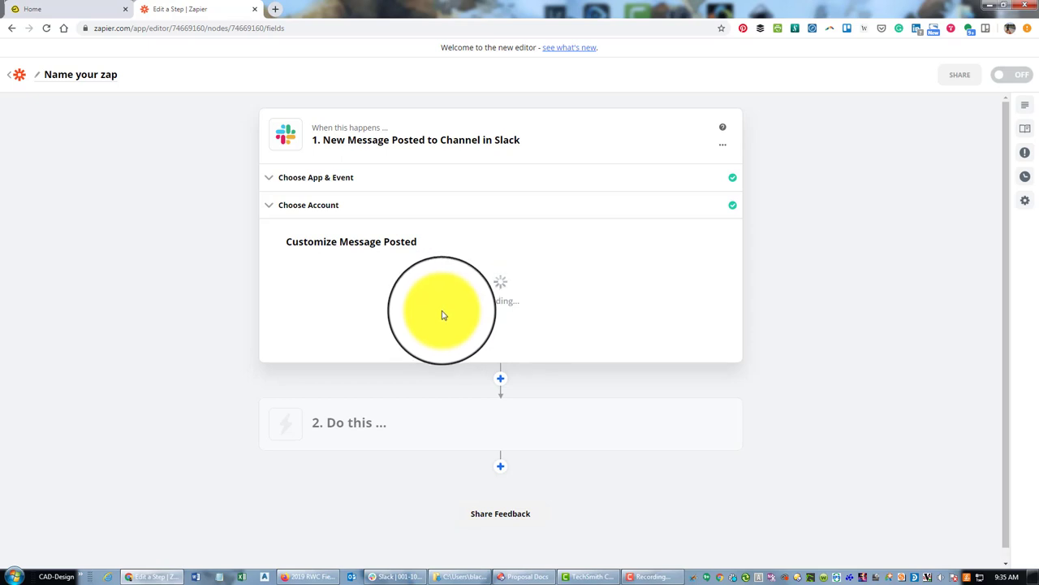
# - Set the trigger's channel to 001-100 and test the Slack connection
pyautogui.click(395, 291)
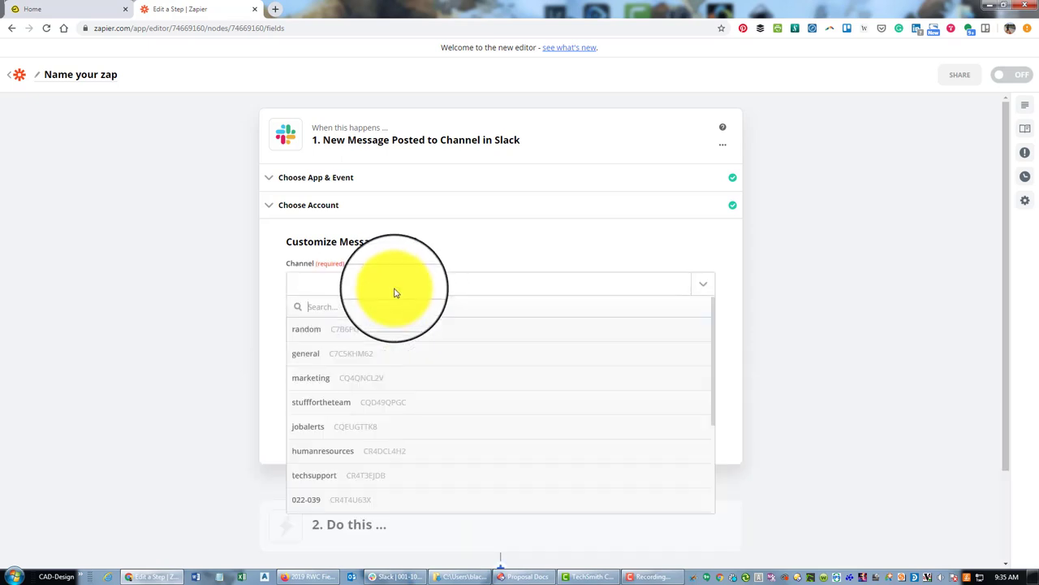
pyautogui.scroll(-3, 341, 491)
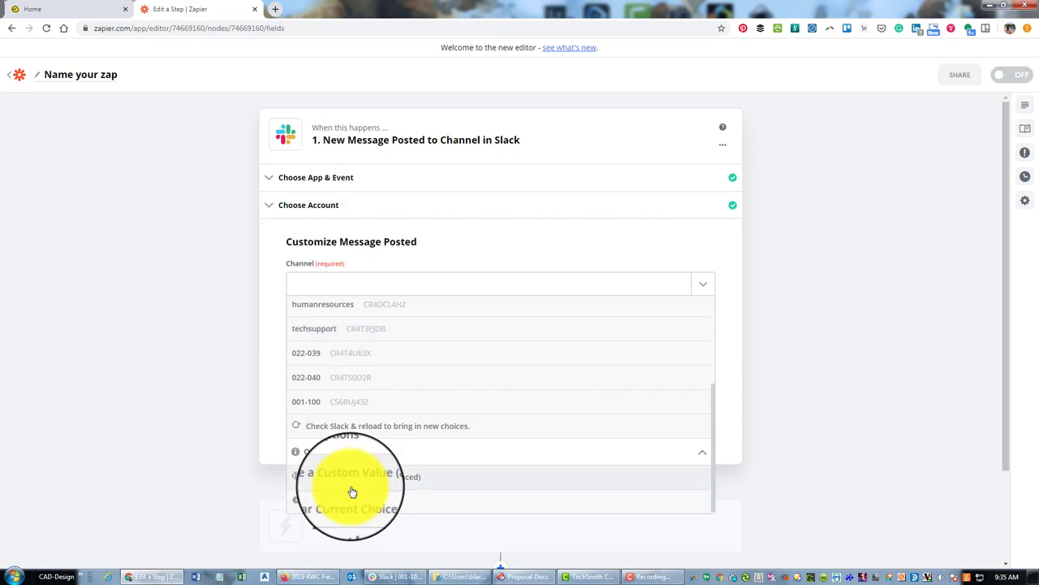
pyautogui.click(334, 402)
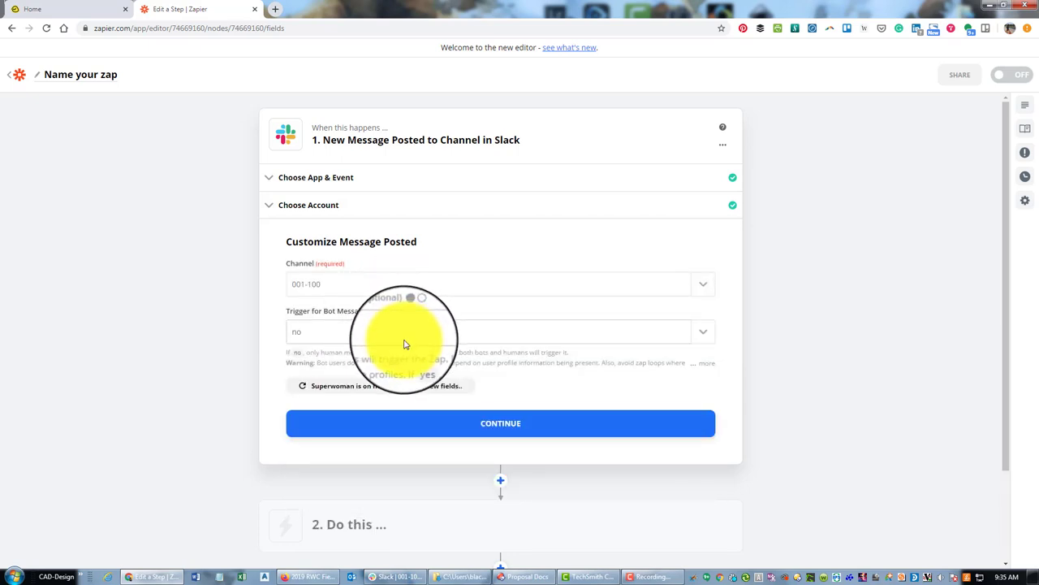
pyautogui.click(471, 427)
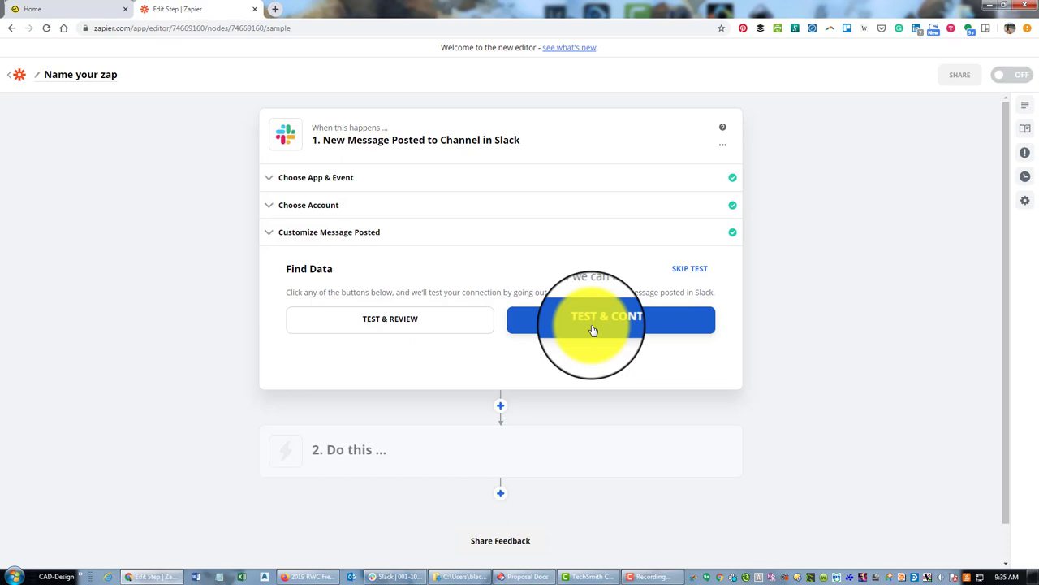
pyautogui.click(593, 323)
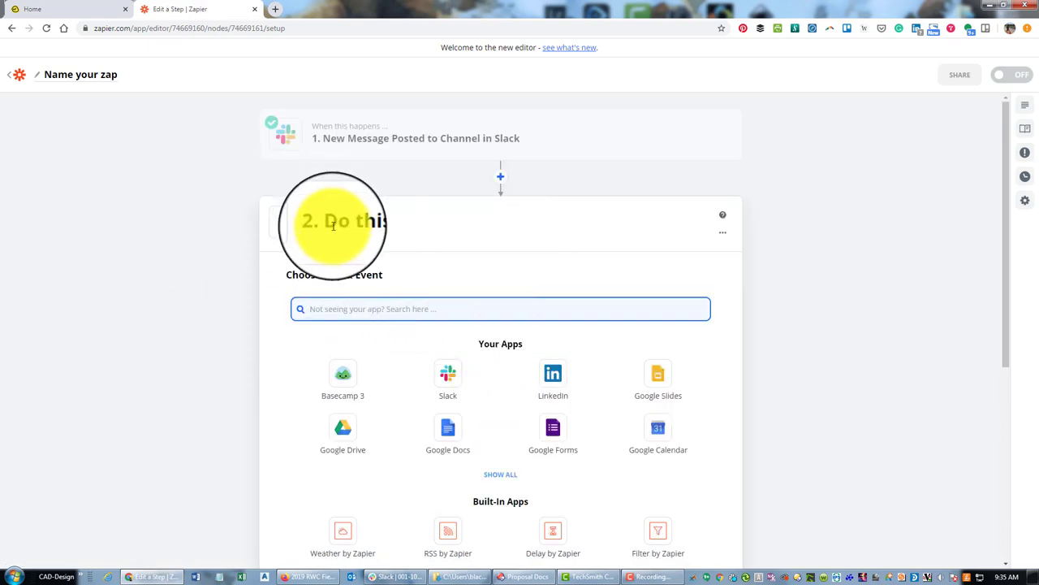
# - Set the Zap's action to Create Message in Basecamp 3
pyautogui.moveTo(382, 139)
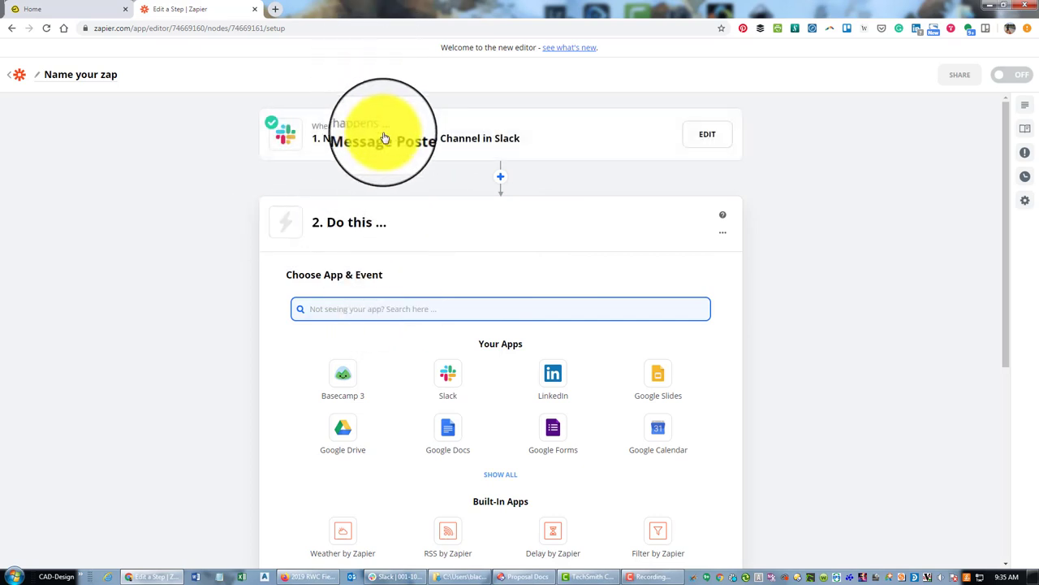
pyautogui.click(344, 379)
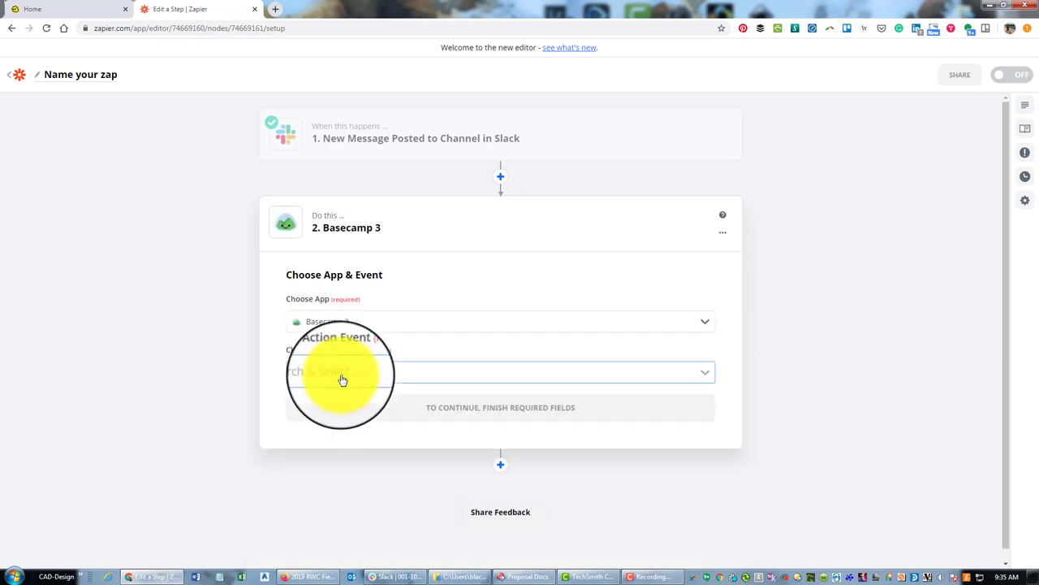
pyautogui.click(353, 371)
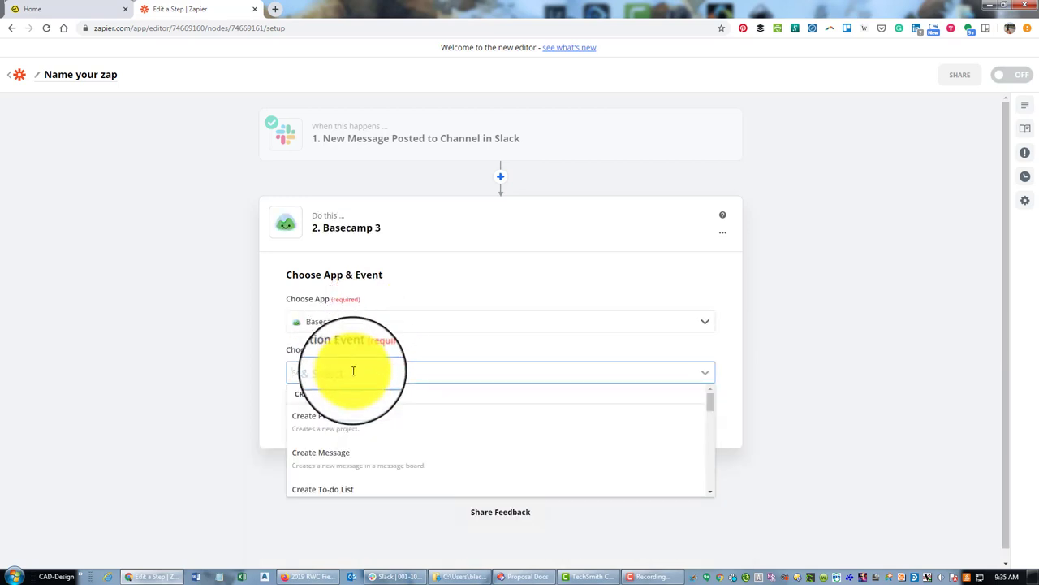
pyautogui.click(341, 449)
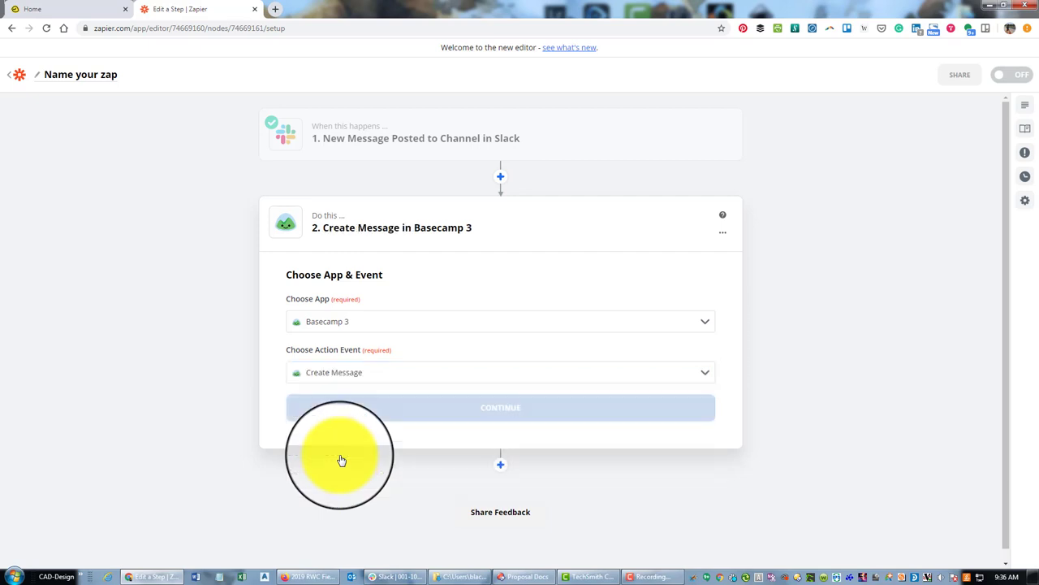
pyautogui.click(402, 416)
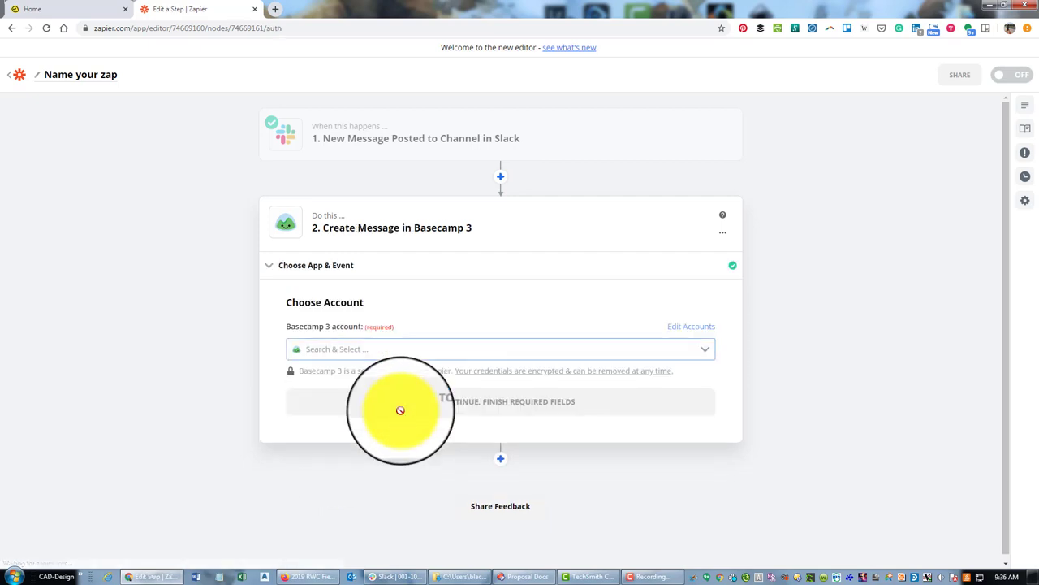
# - Use the Basecamp 3 Redefined Horizons account for the Create Message action
pyautogui.click(394, 349)
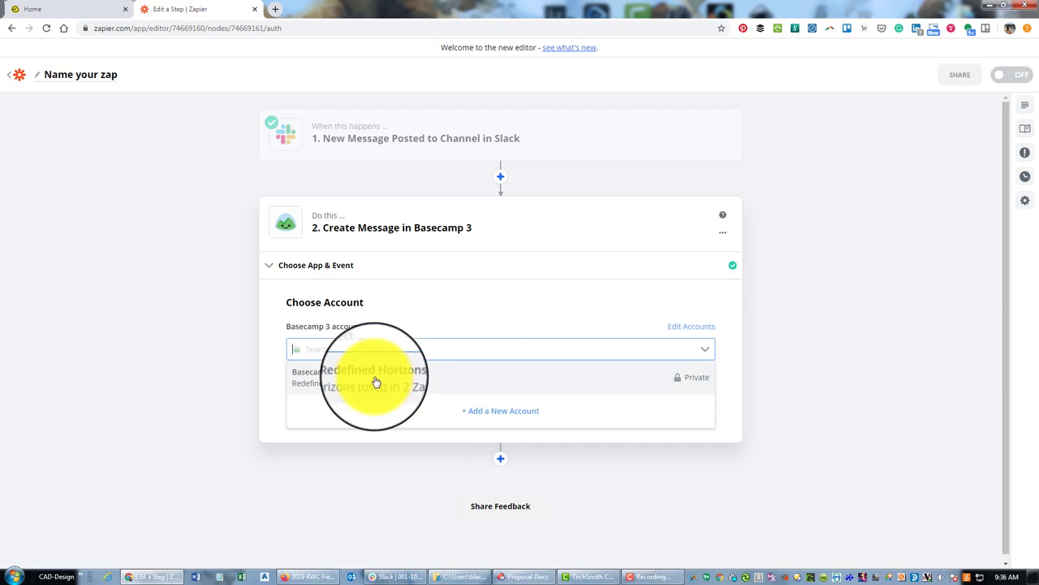
pyautogui.click(375, 382)
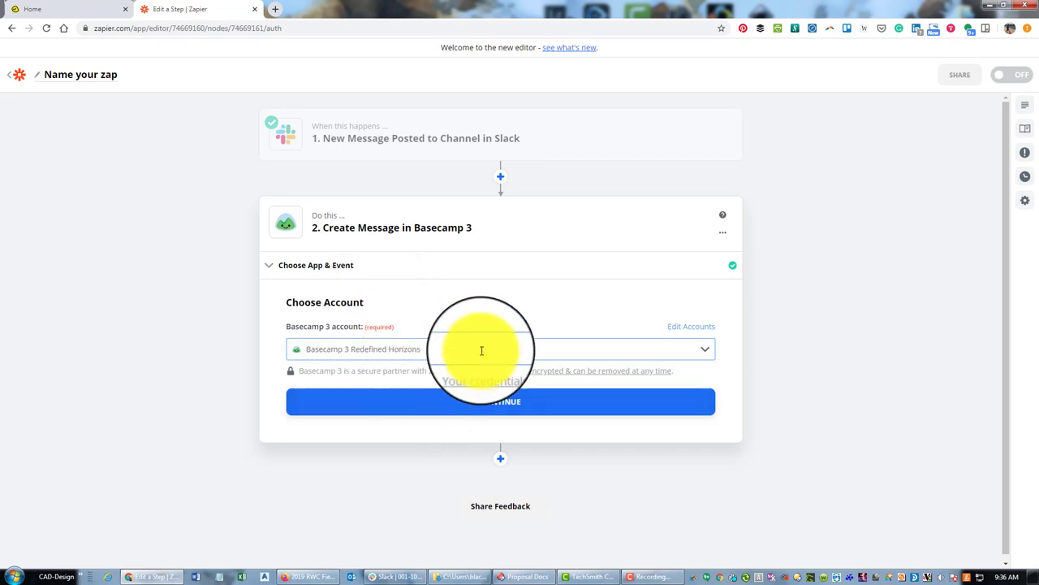
pyautogui.click(459, 413)
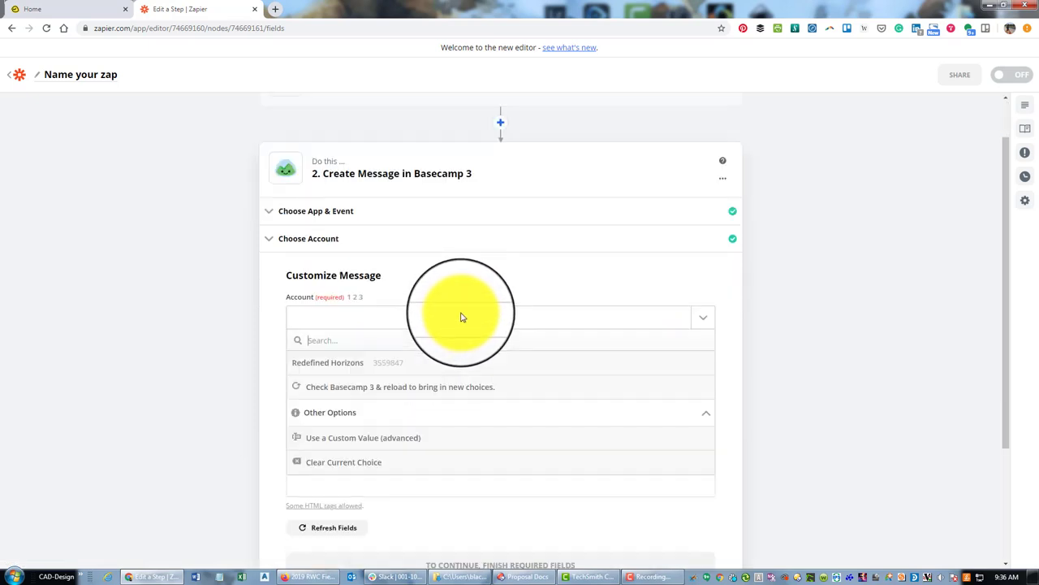
# - Set the Basecamp message's account to Redefined Horizons and its project to #001-100: CCVCN Version 2.0
pyautogui.click(332, 366)
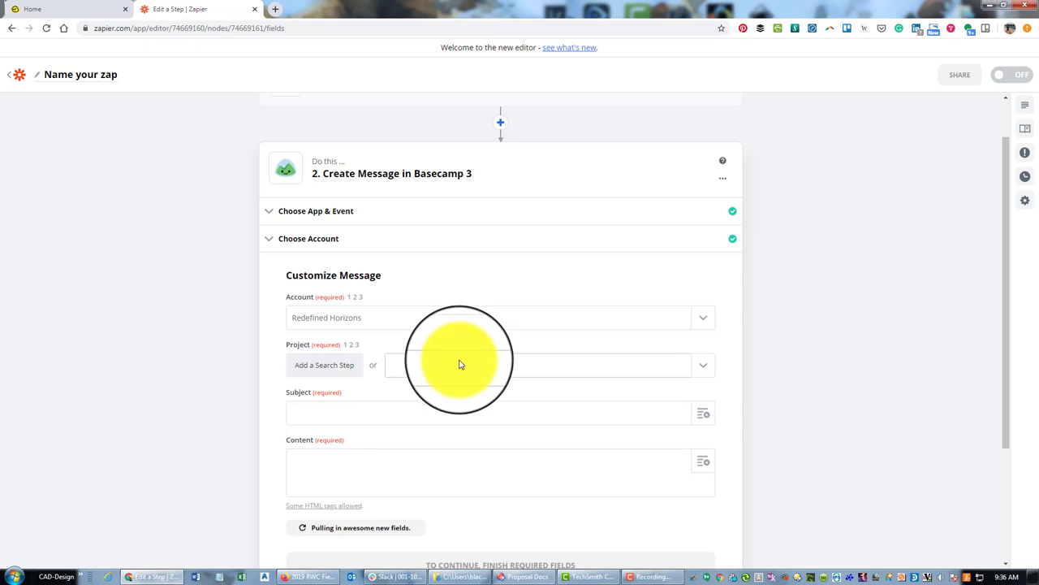
pyautogui.click(460, 365)
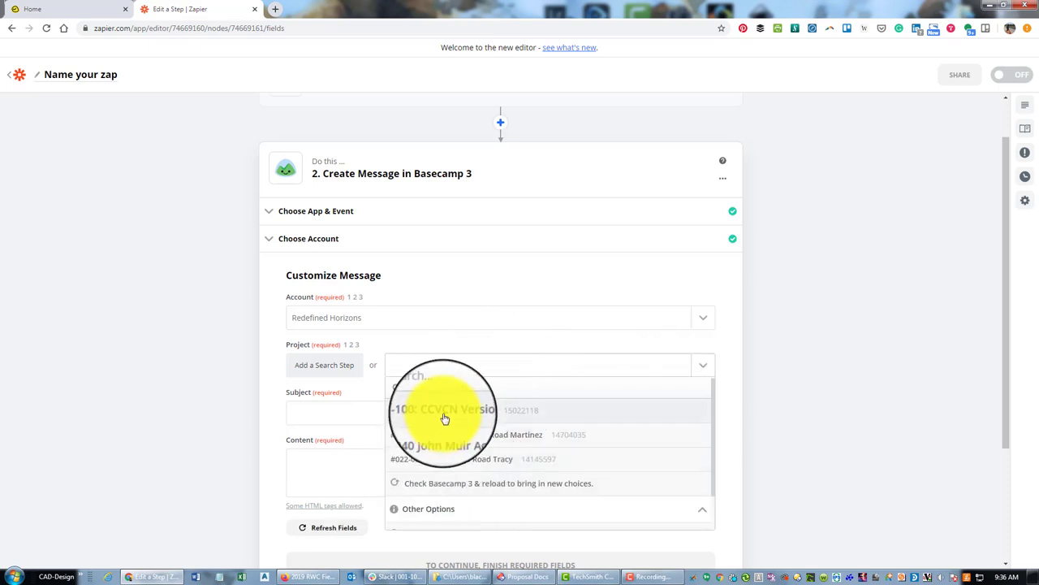
pyautogui.click(440, 412)
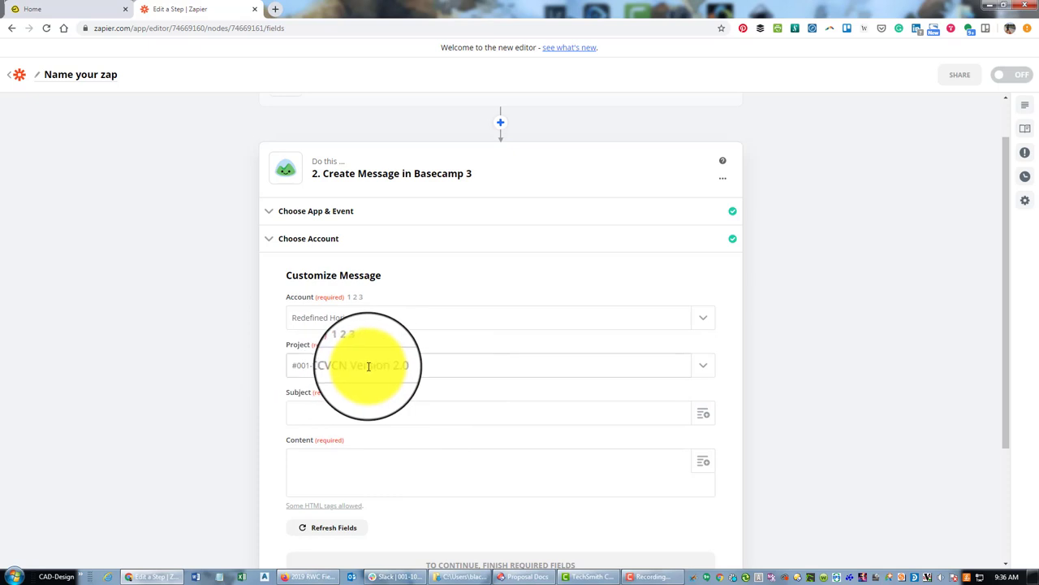
# - Enter "Message From Slack" as the subject of the Basecamp message
pyautogui.click(696, 416)
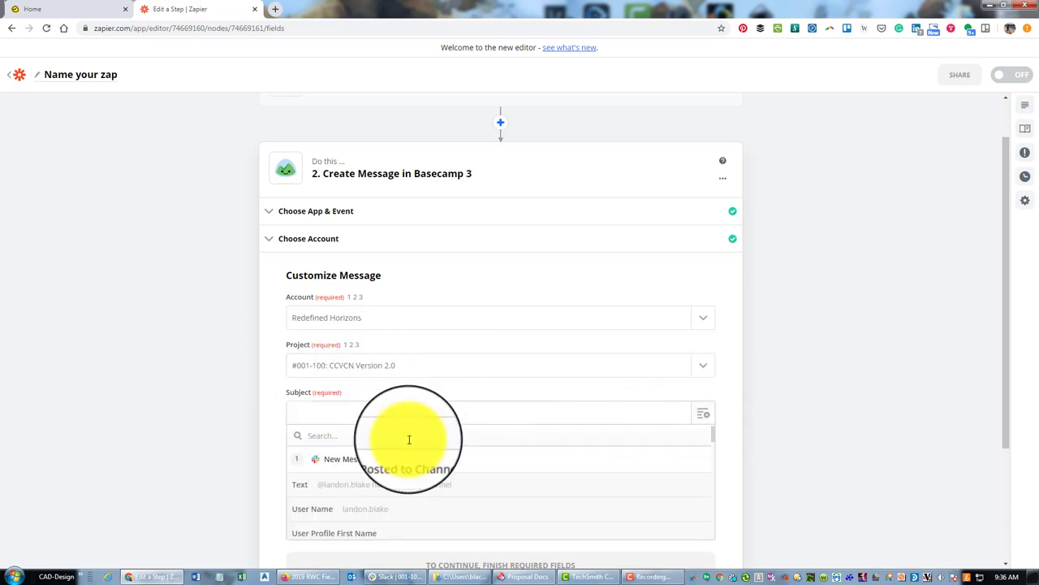
pyautogui.click(427, 416)
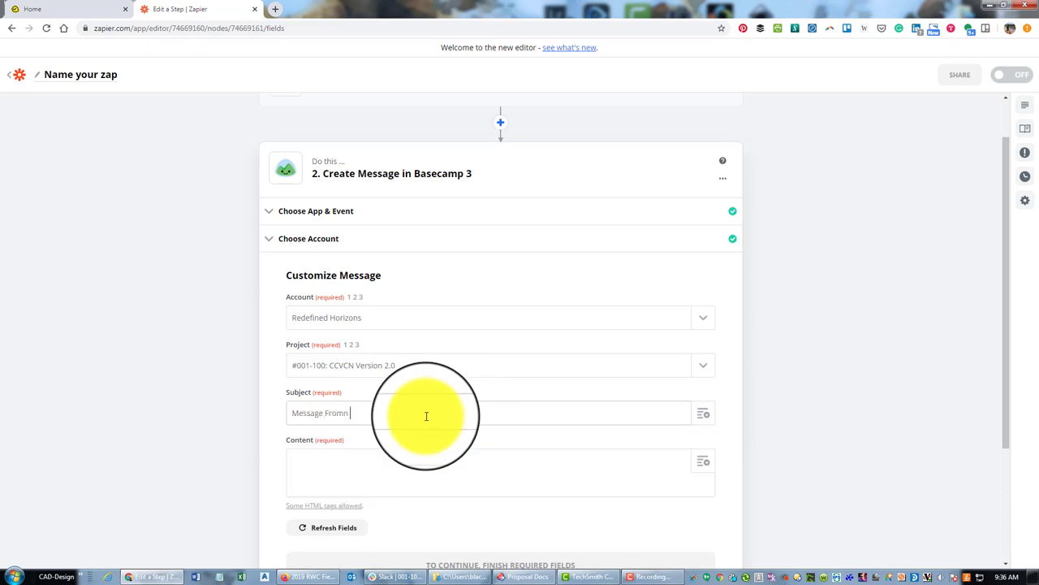
pyautogui.click(424, 479)
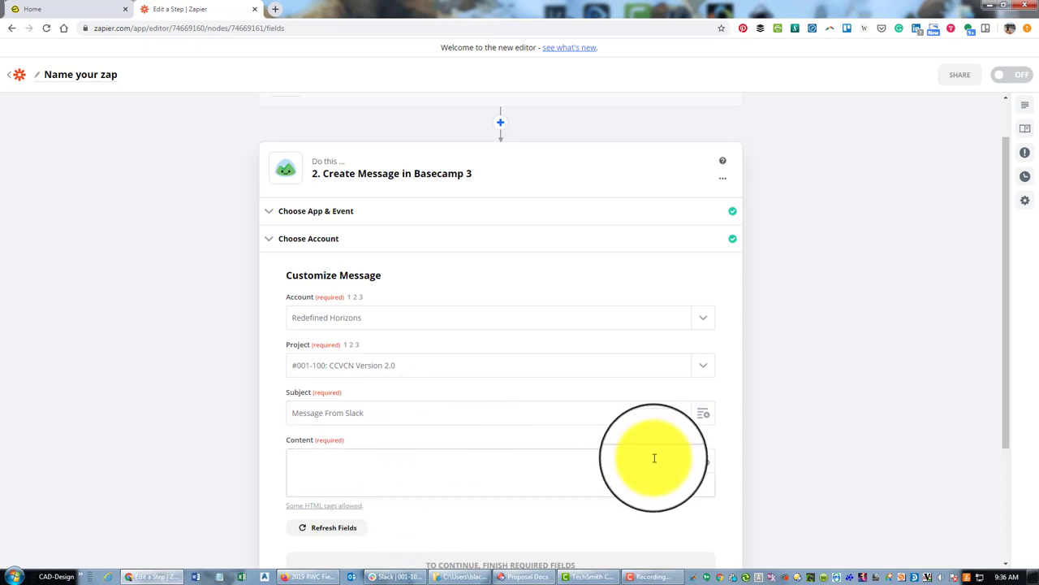
# - Map the message content to the Text field of the Slack trigger and continue to the test stage
pyautogui.click(702, 463)
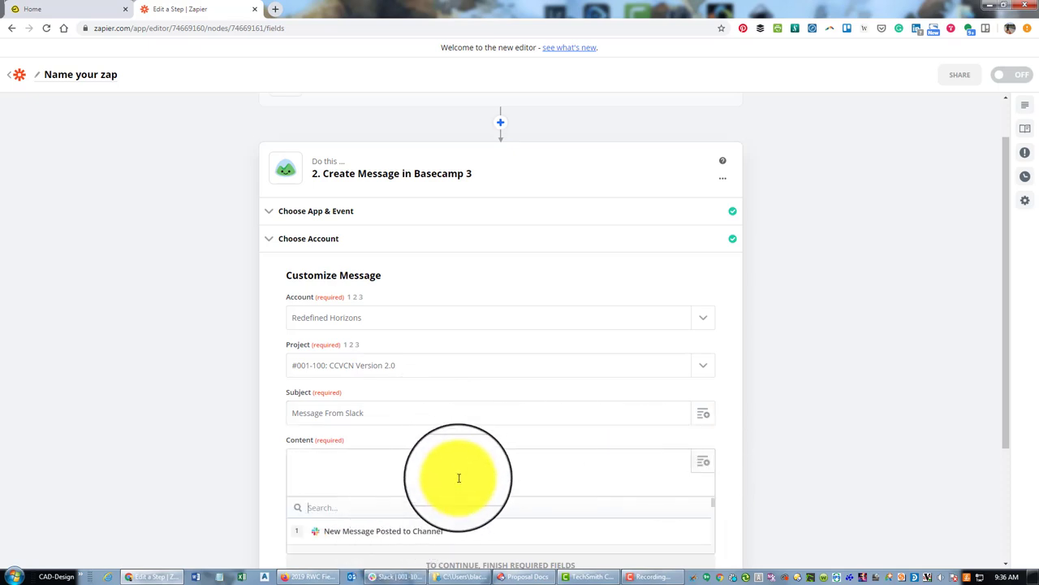
pyautogui.scroll(-2, 455, 475)
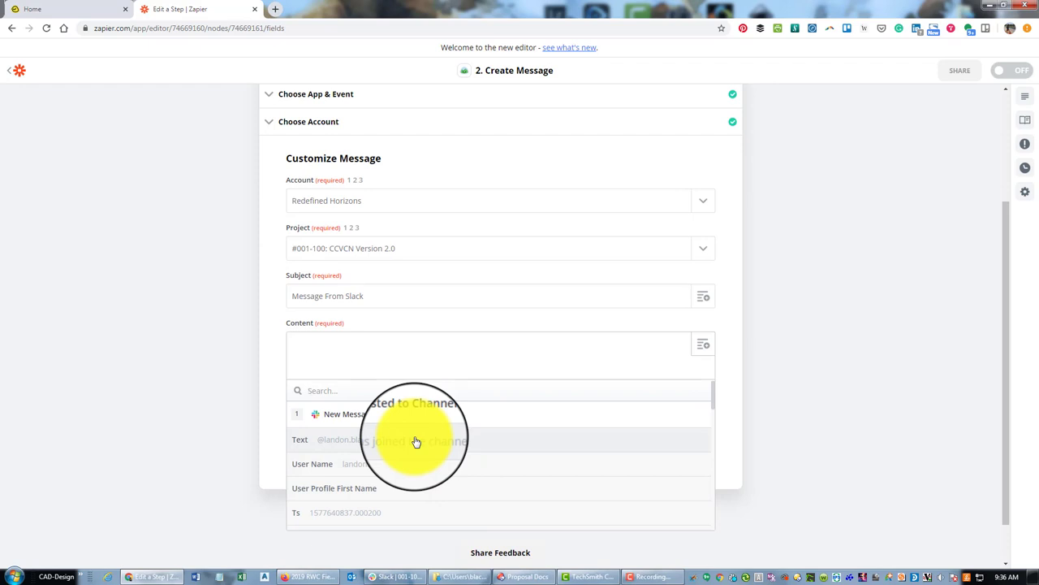
pyautogui.click(416, 441)
pyautogui.click(499, 446)
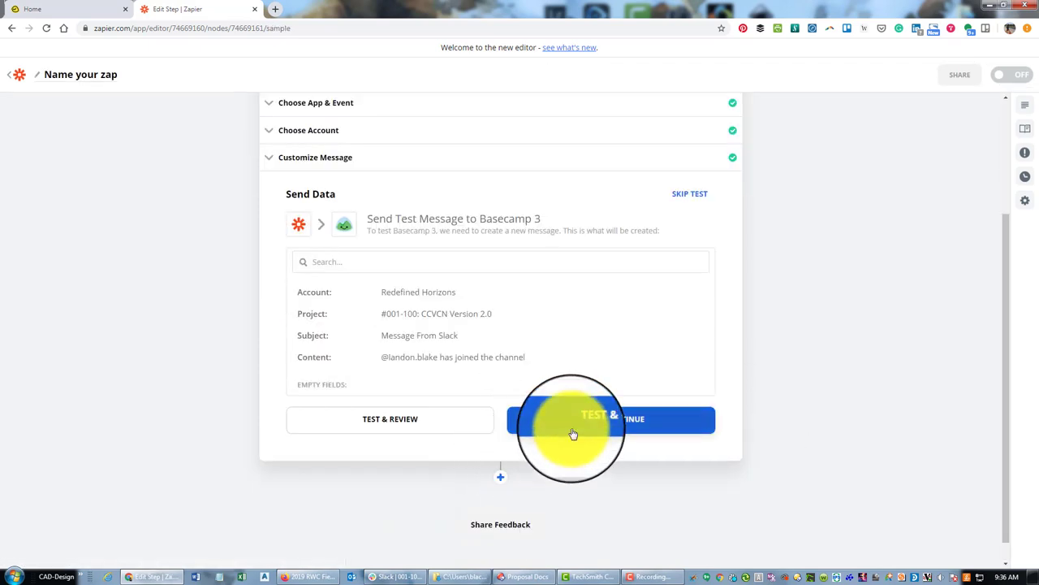
# - Send the test message to Basecamp 3, turn the Zap on and go to the list of Zaps
pyautogui.click(572, 433)
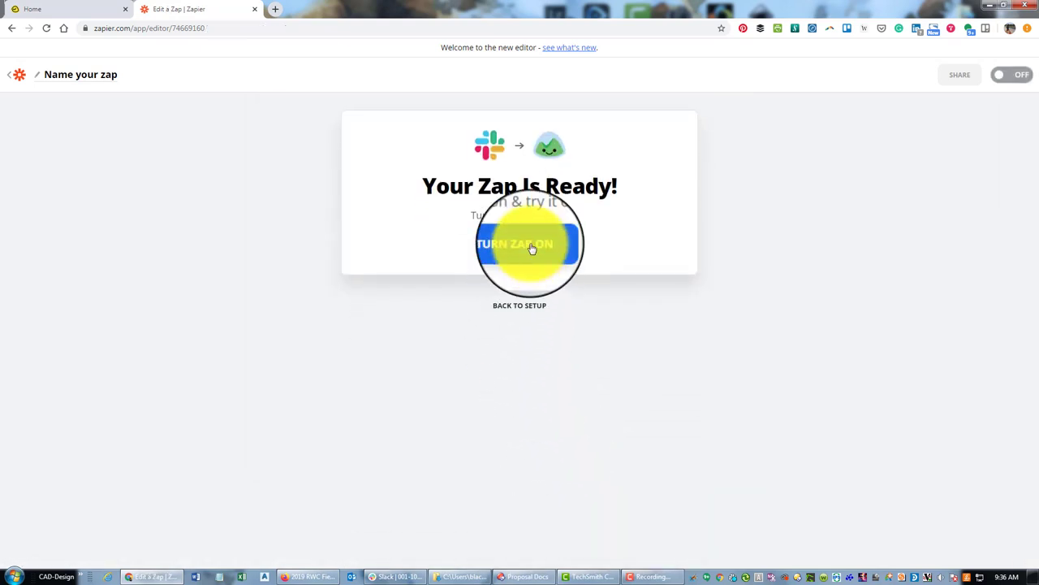
pyautogui.click(531, 247)
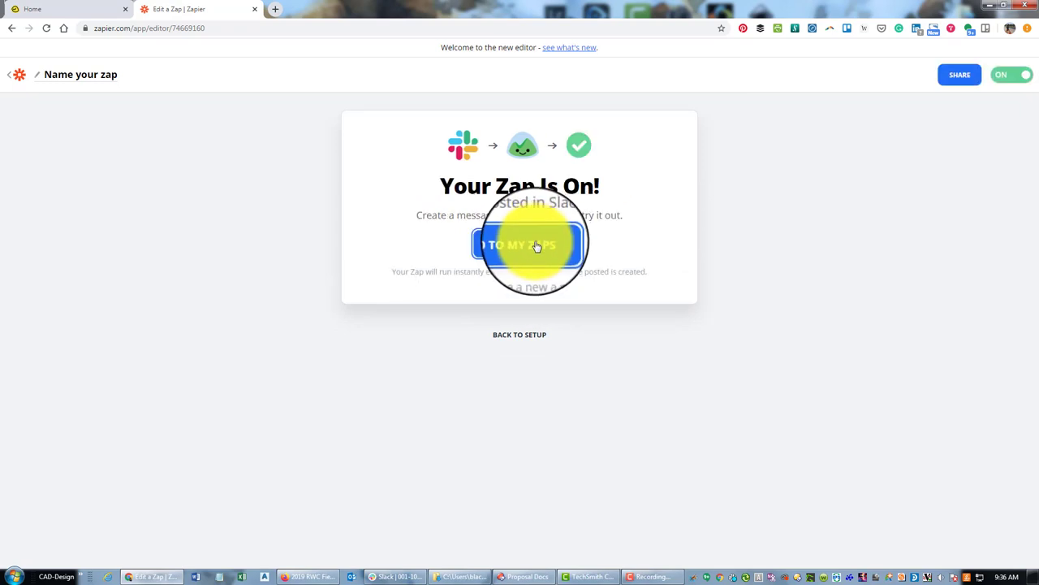
pyautogui.click(539, 246)
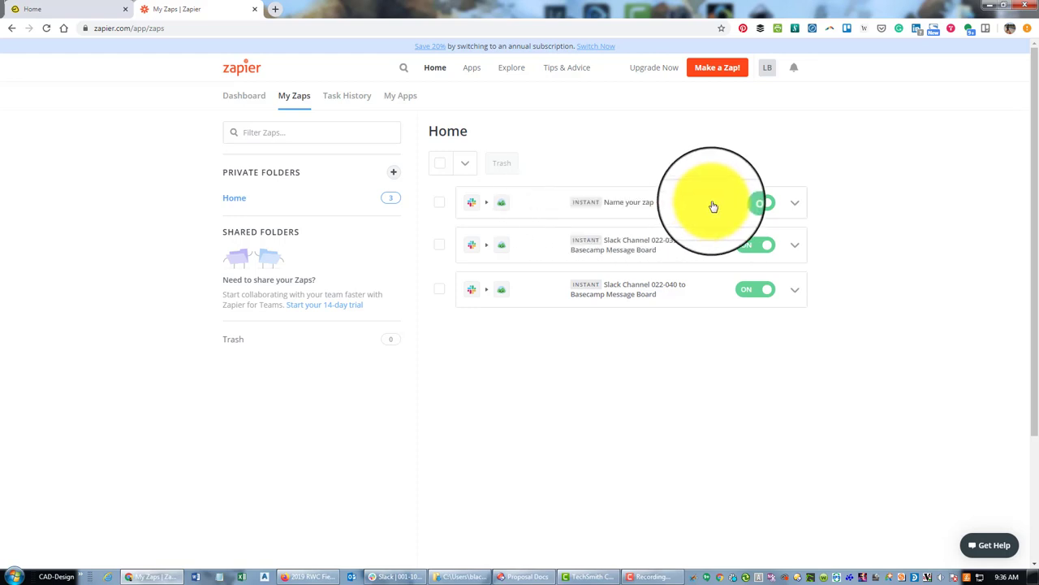
pyautogui.click(800, 205)
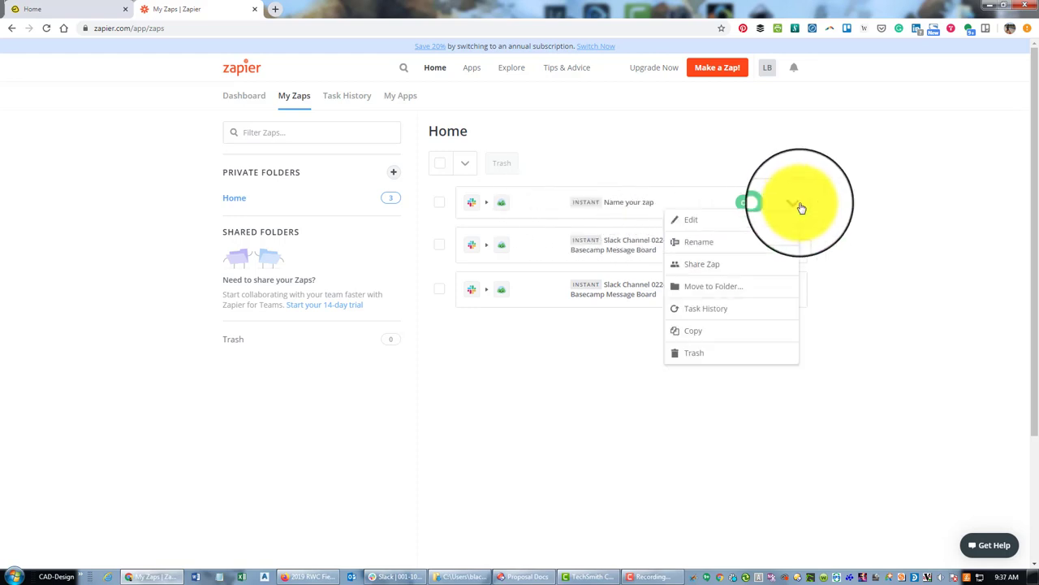
pyautogui.click(752, 222)
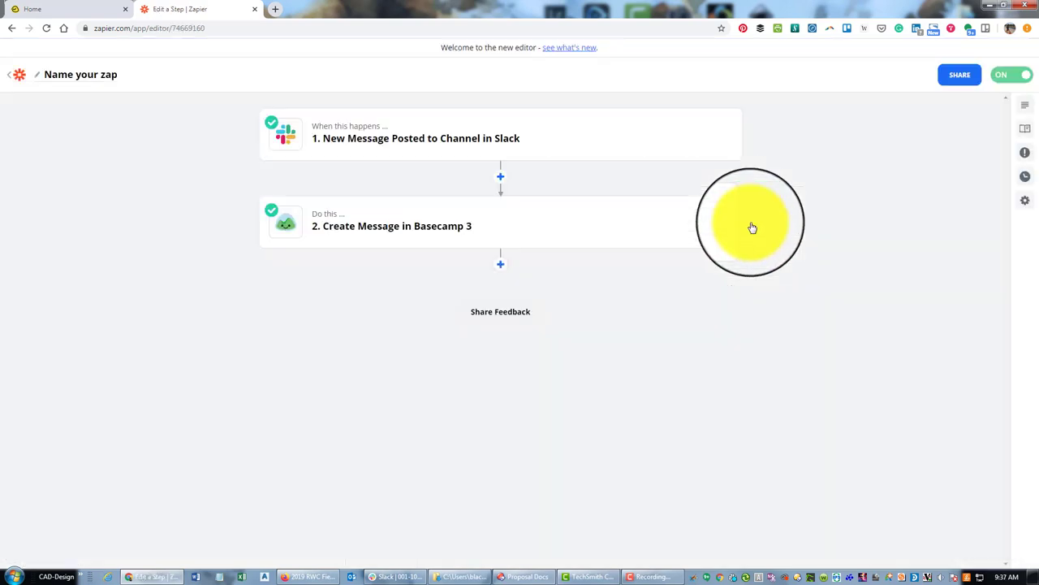
pyautogui.click(16, 80)
pyautogui.click(795, 205)
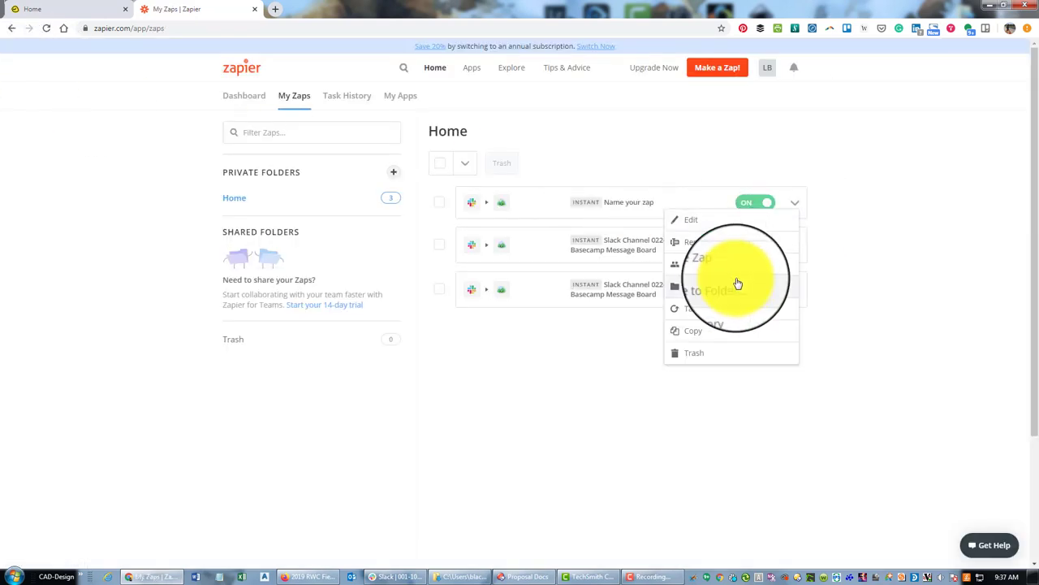
pyautogui.click(723, 247)
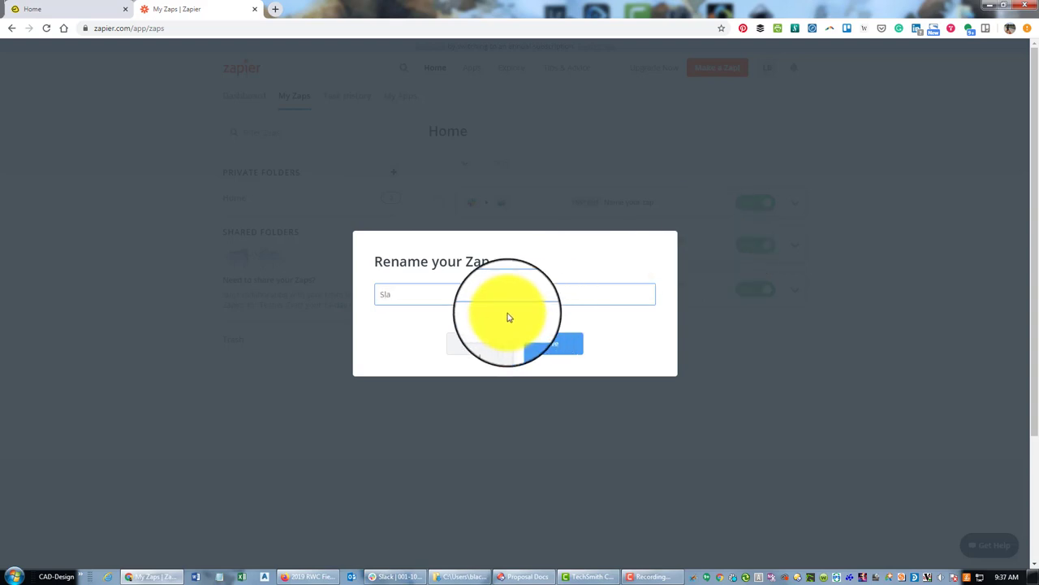
pyautogui.click(475, 342)
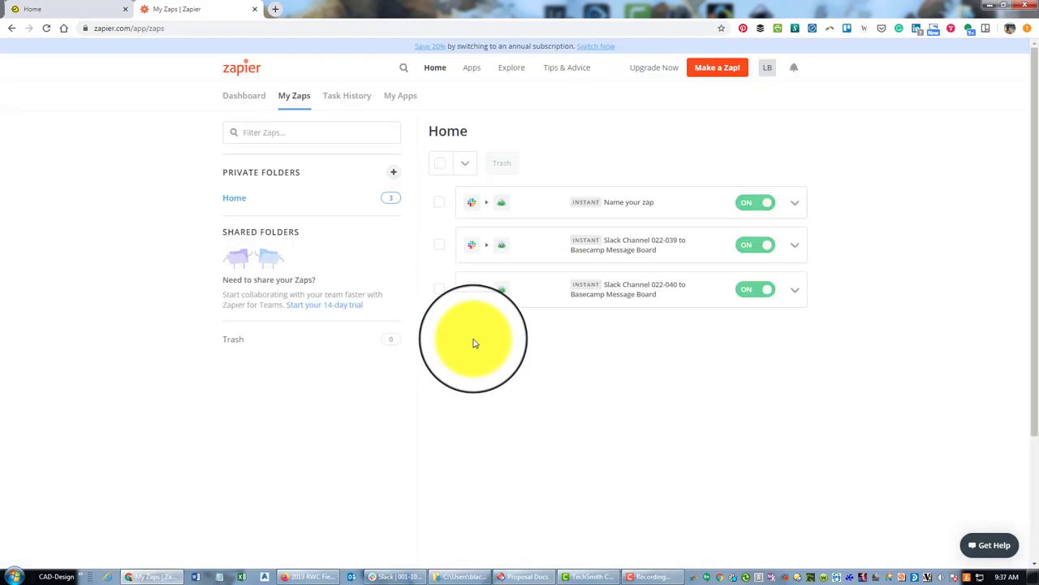
# - Rename the new unnamed Zap as "Slack Channel 001-100 To Basecamp Message Board"
pyautogui.click(796, 205)
pyautogui.click(704, 243)
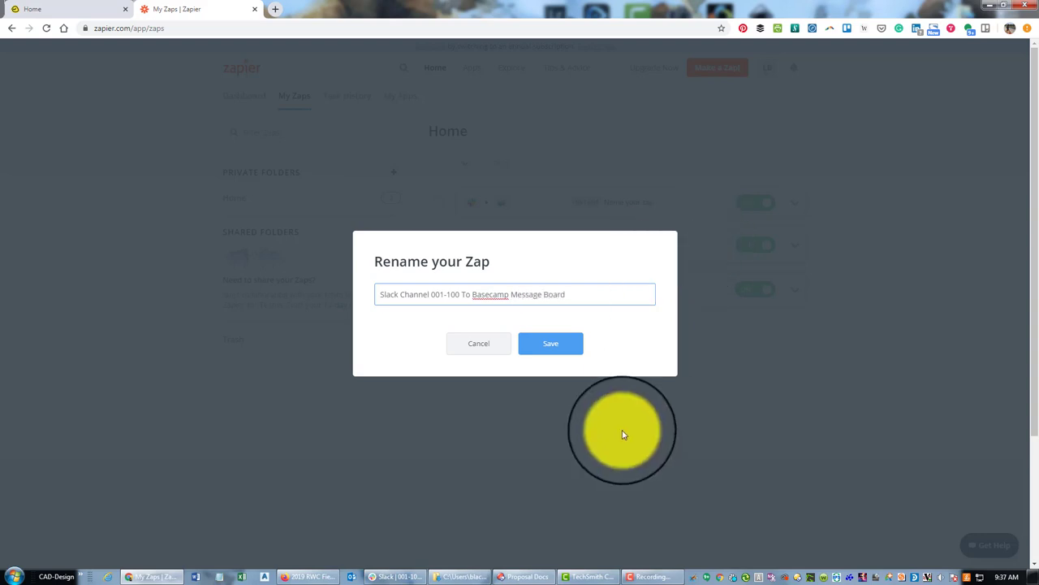
pyautogui.click(546, 349)
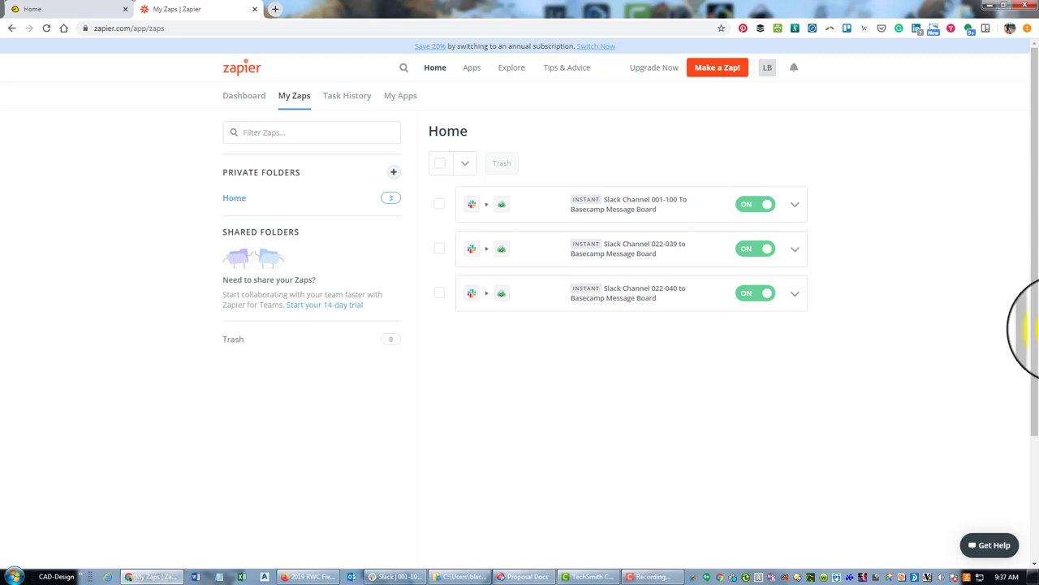
# - Post in Slack's 001-100 channel: "This is a test. We want to see if Zapier is sending these messages on Slack to the Basecamp project message board!"
pyautogui.click(397, 577)
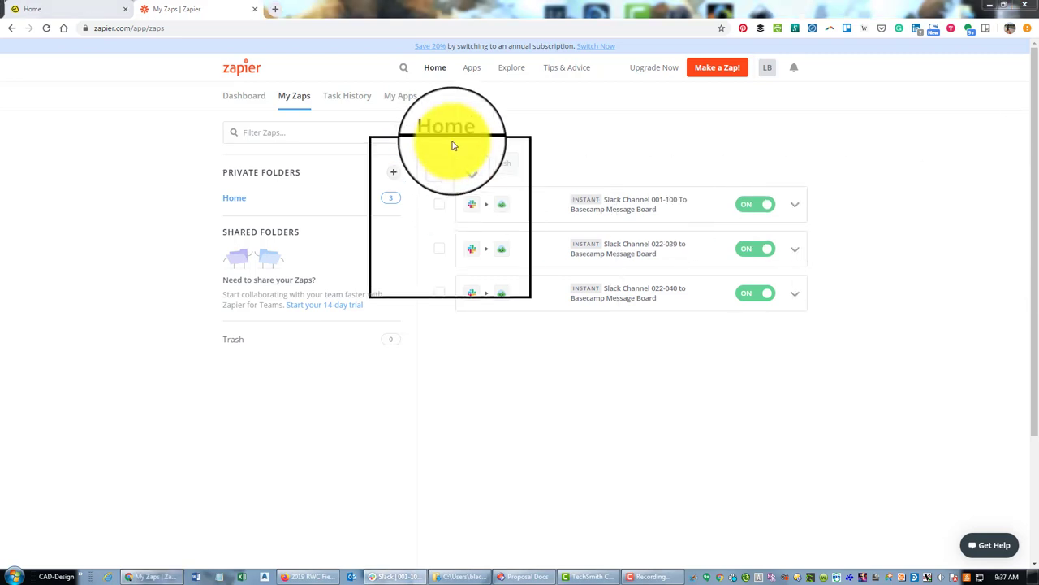
pyautogui.click(493, 145)
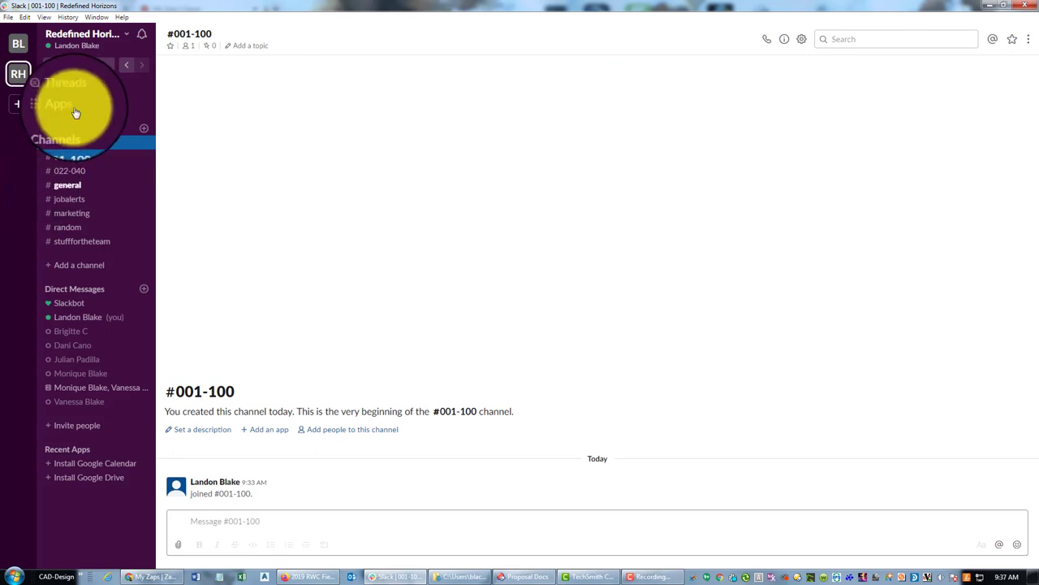
pyautogui.click(254, 534)
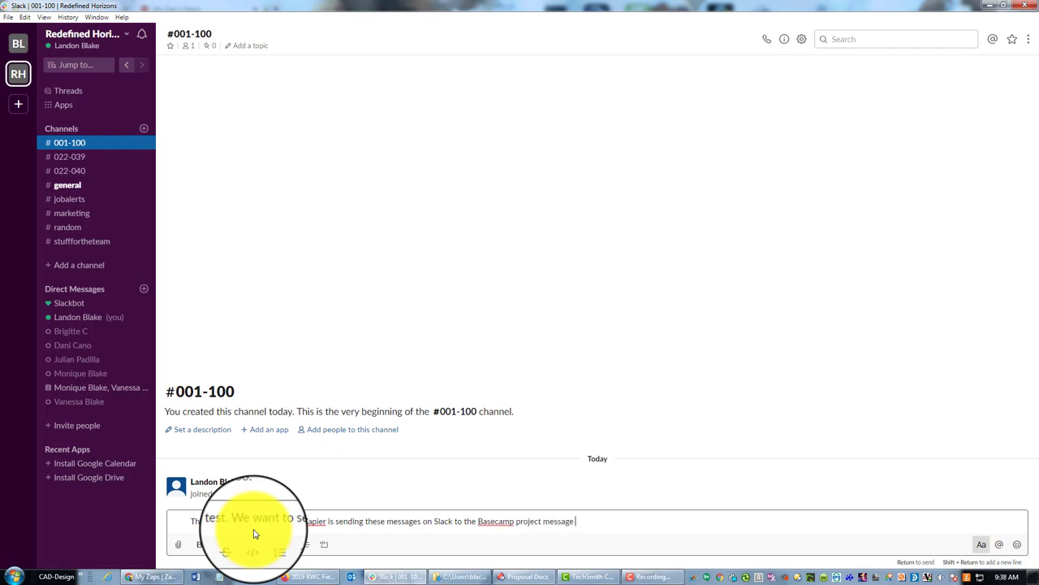
pyautogui.press('Return')
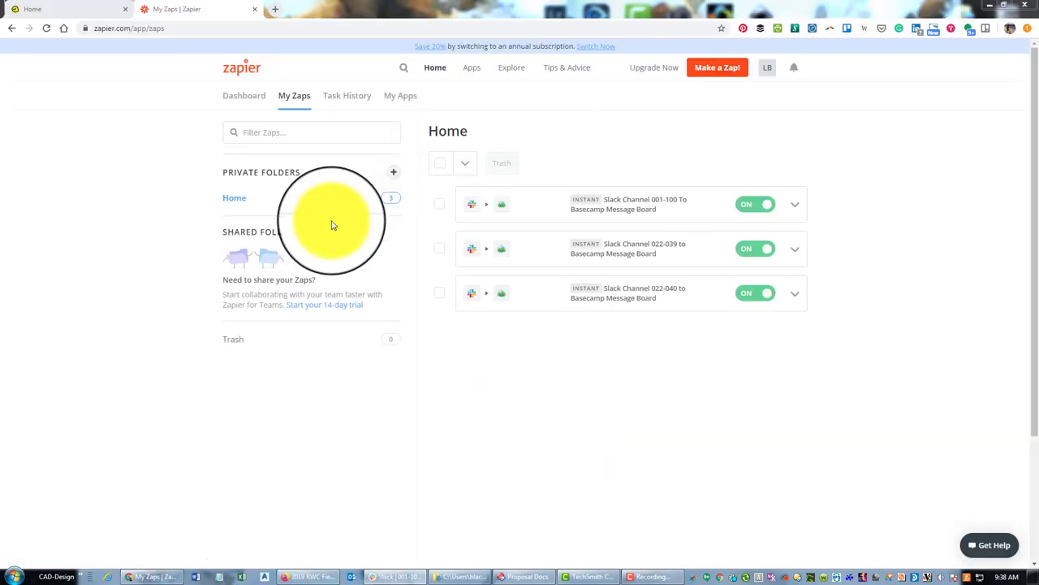
# - Switch to Basecamp and open the newest Slack message on the #001-100: CCVCN Version 2.0 project's message board
pyautogui.click(62, 10)
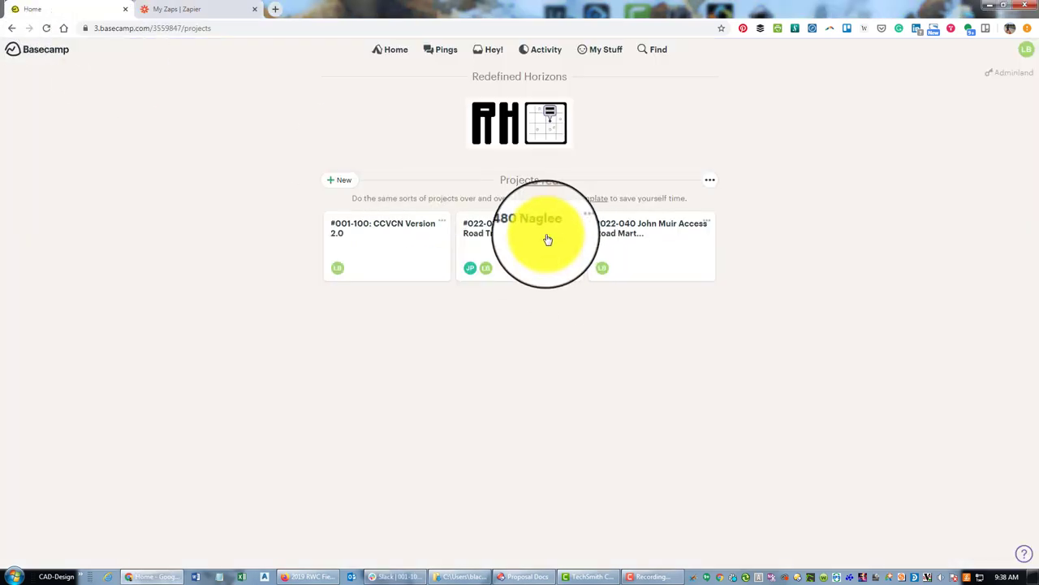
pyautogui.click(387, 238)
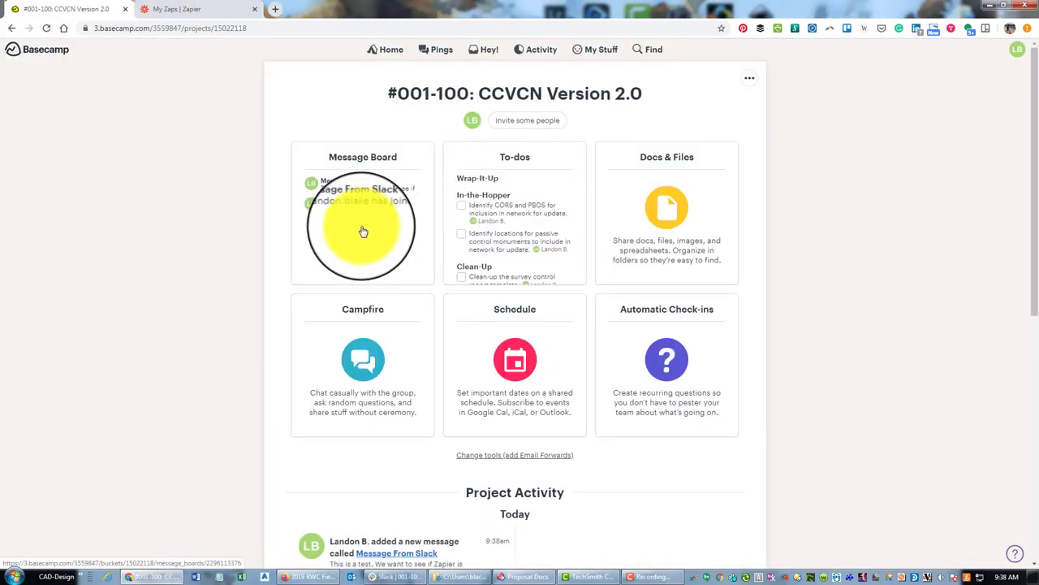
pyautogui.click(360, 230)
pyautogui.click(520, 190)
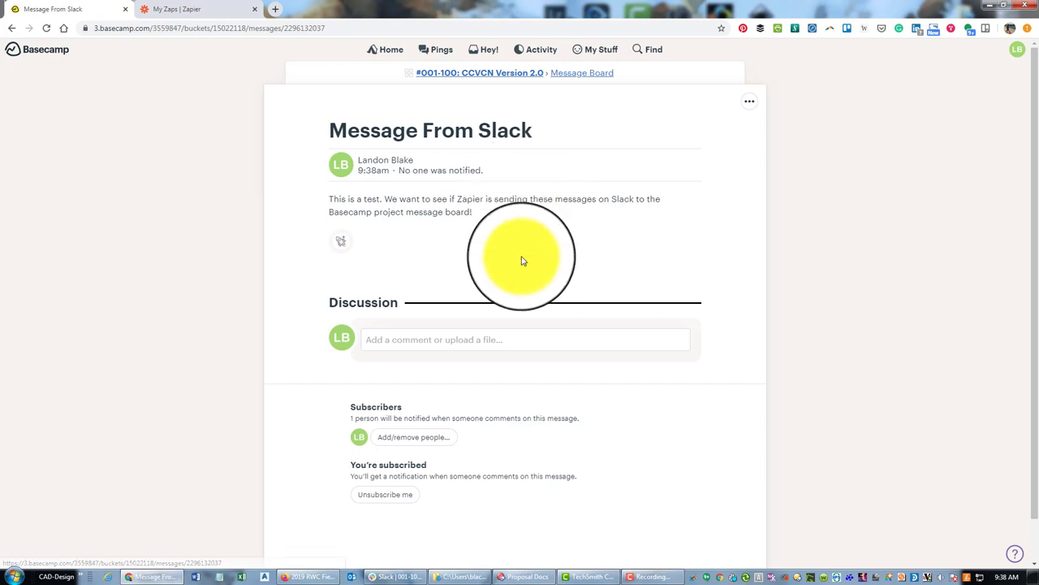
# - Put both "Message From Slack" test messages in the trash and return to the Basecamp home page
pyautogui.click(741, 107)
pyautogui.click(822, 134)
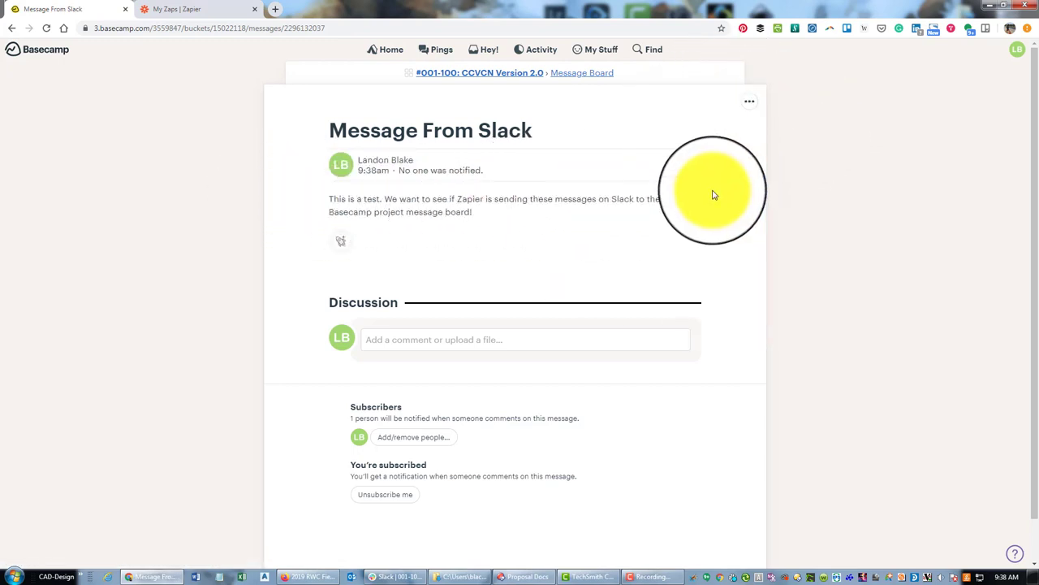
pyautogui.click(691, 206)
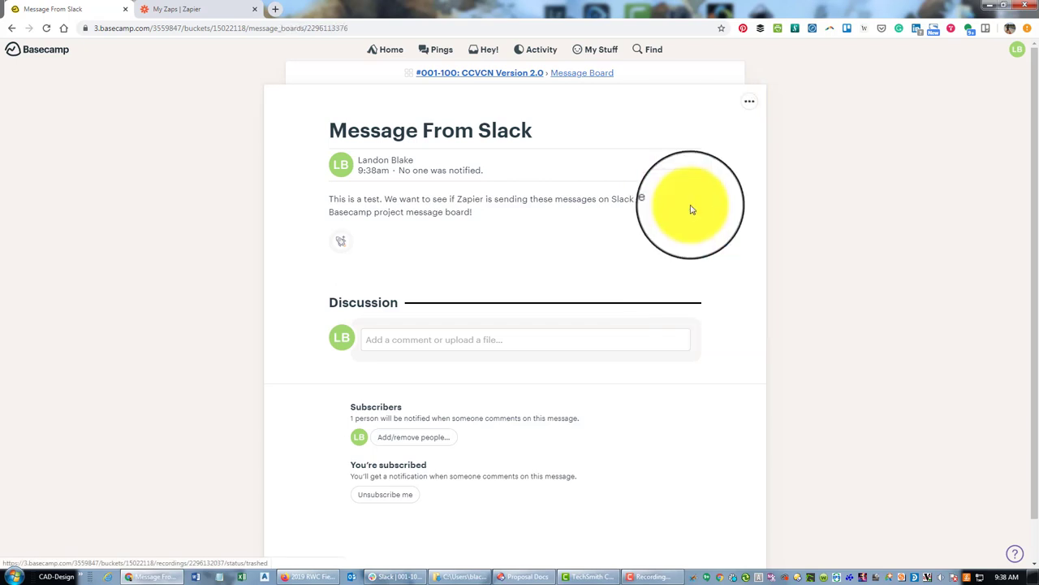
pyautogui.click(499, 185)
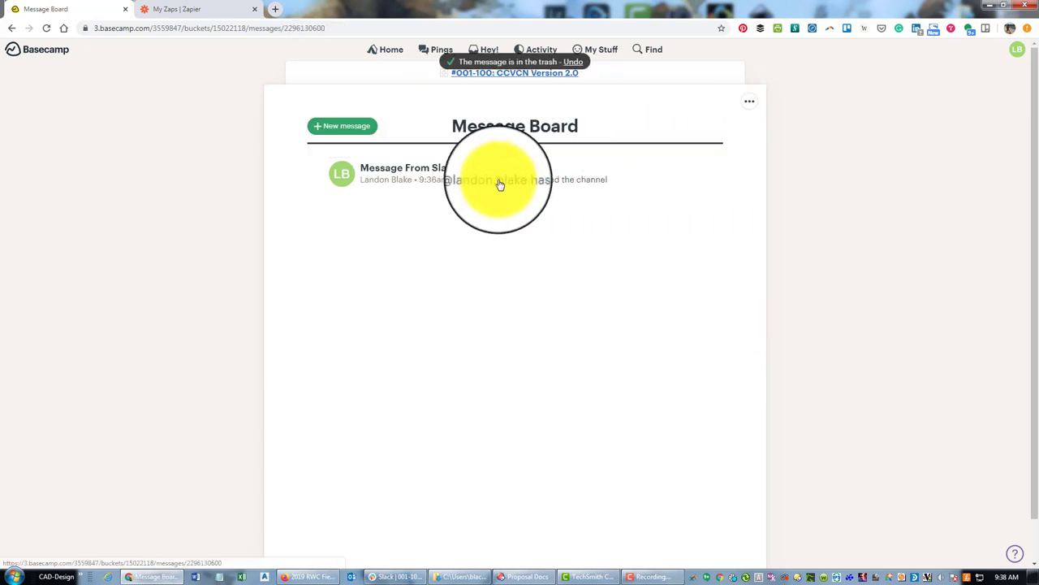
pyautogui.click(749, 101)
pyautogui.click(687, 207)
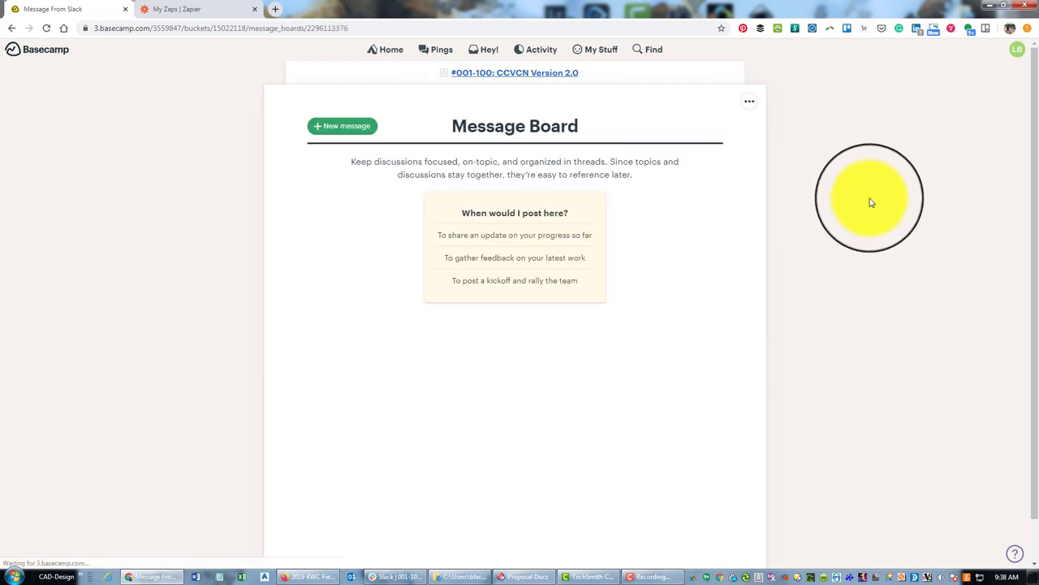
pyautogui.moveTo(21, 52)
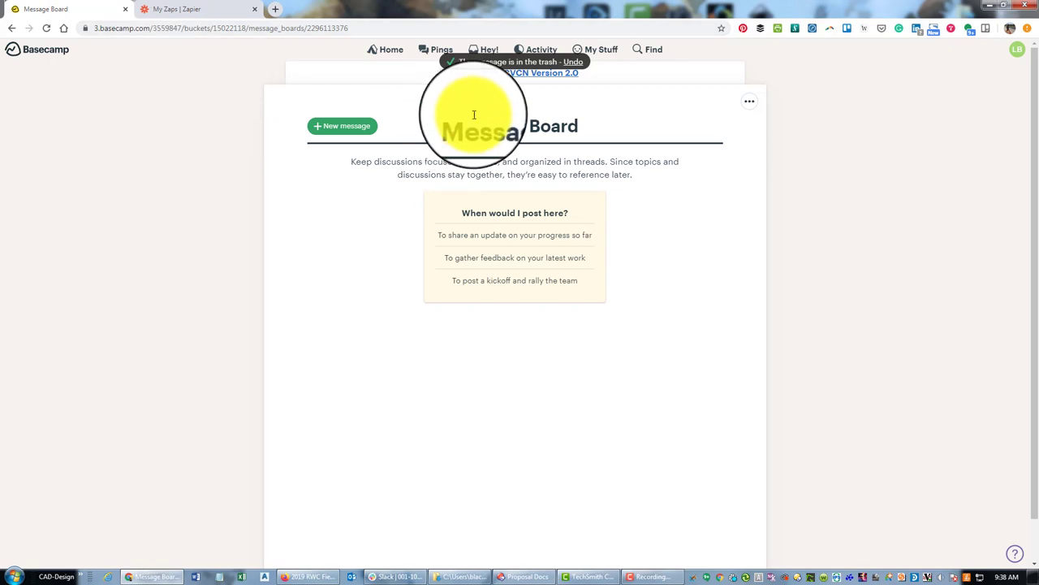
pyautogui.click(392, 54)
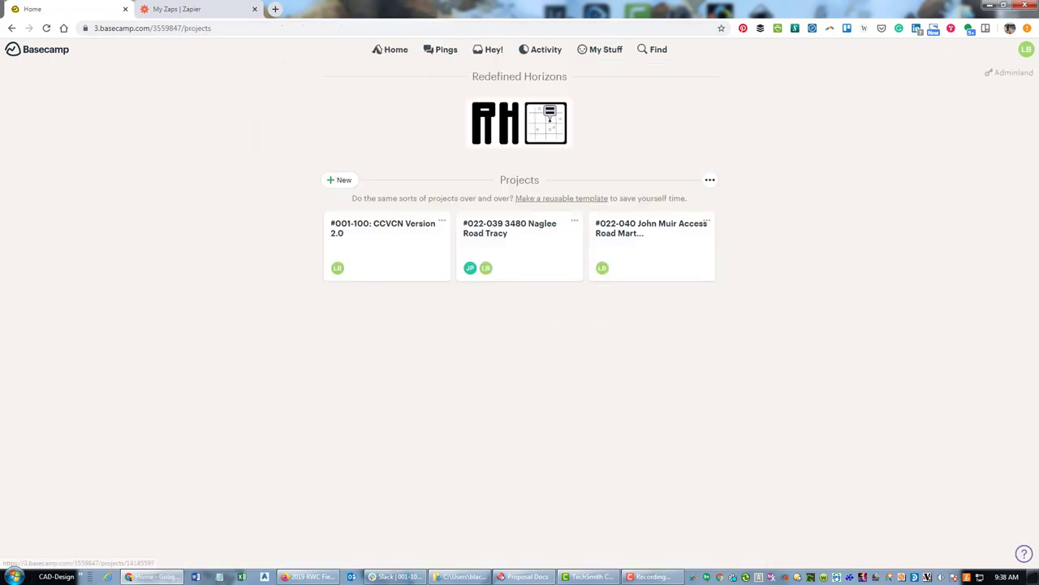
# - Switch to Zapier and view the actions available for the Slack Channel 022-040 to Basecamp Message Board Zap
pyautogui.click(216, 10)
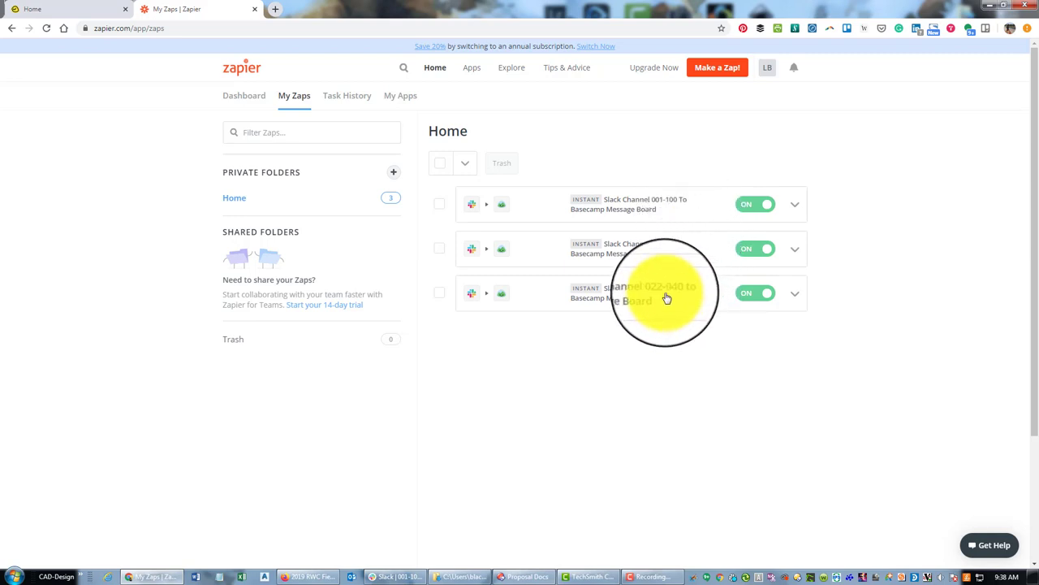
pyautogui.click(796, 296)
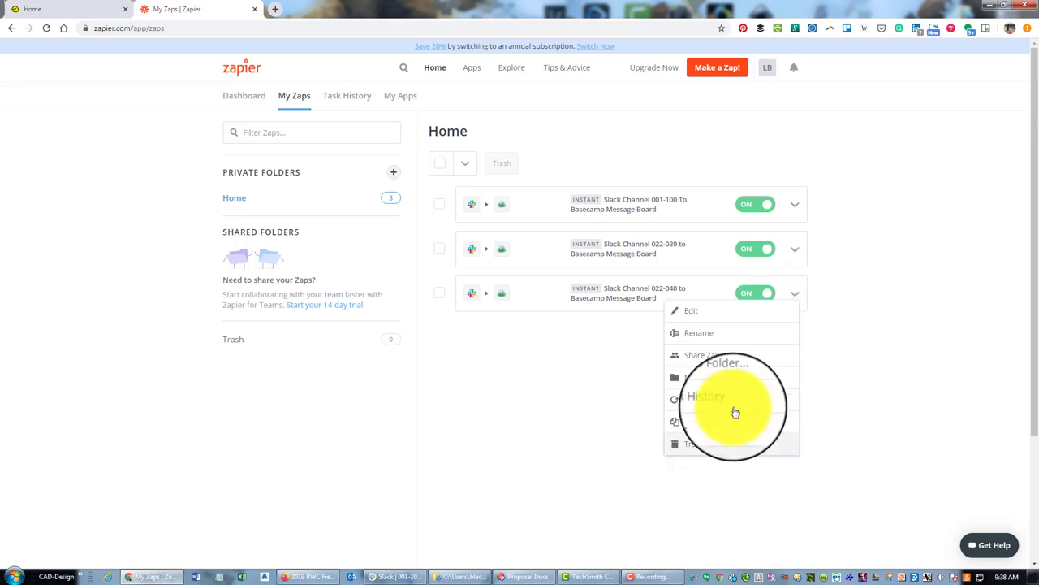
pyautogui.click(951, 343)
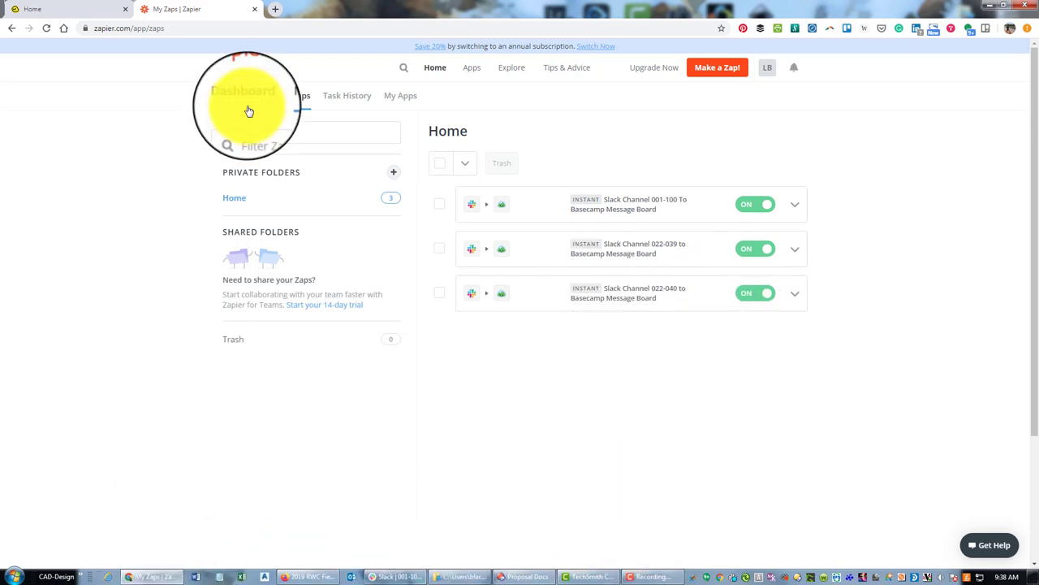
# - Switch to Basecamp and open the #001-100: CCVCN Version 2.0 project
pyautogui.click(50, 10)
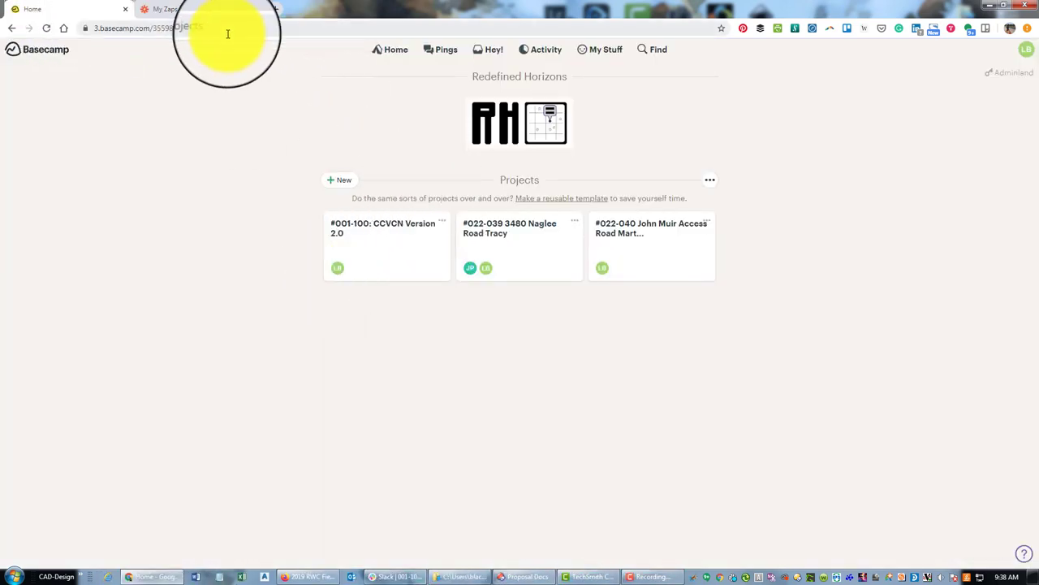
pyautogui.click(187, 12)
pyautogui.click(47, 10)
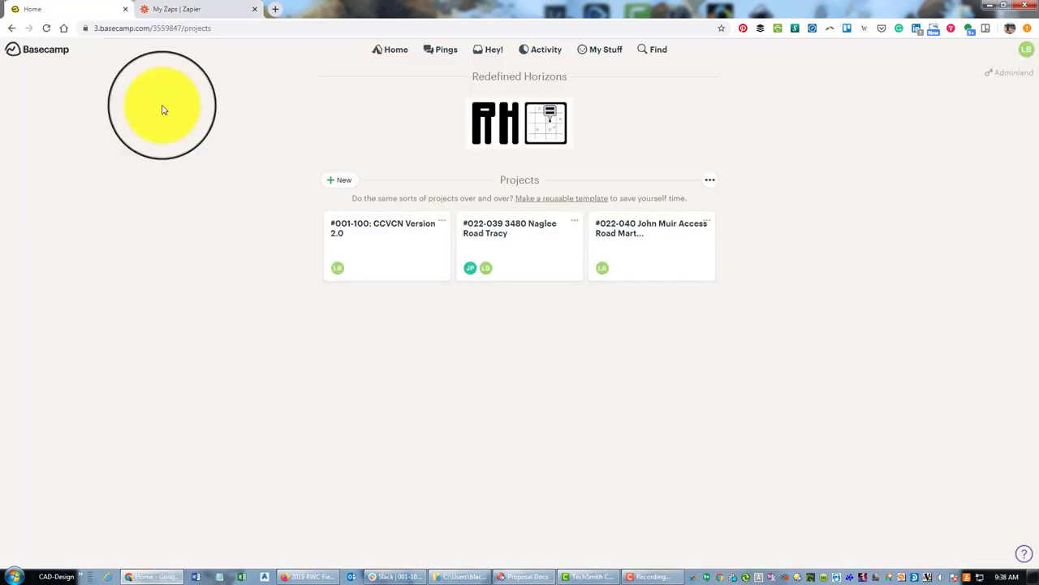
pyautogui.click(401, 244)
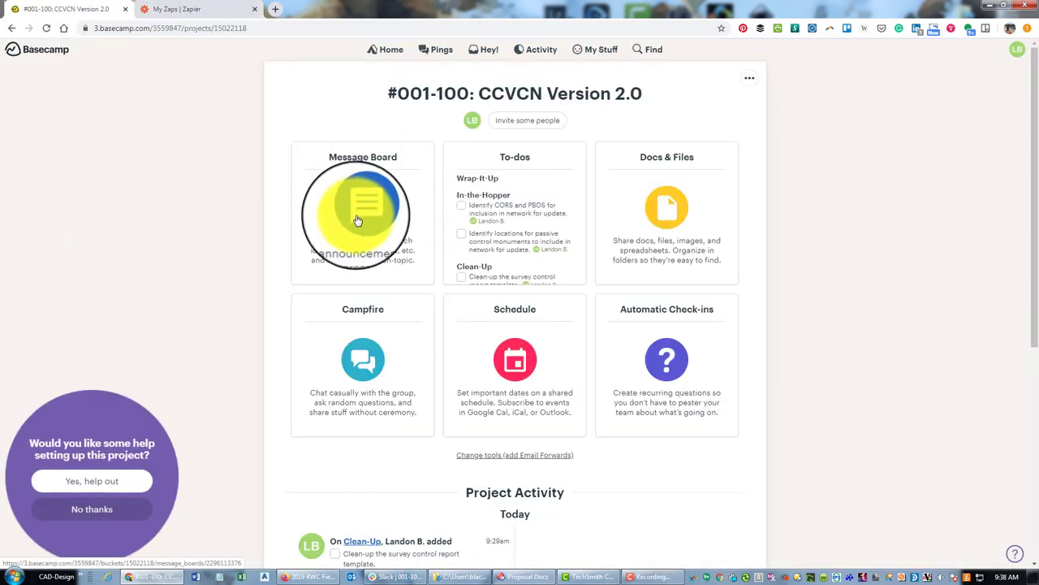
# - View the #001-100: CCVCN Version 2.0 project's message board, then return to the list of Zaps in Zapier
pyautogui.click(195, 14)
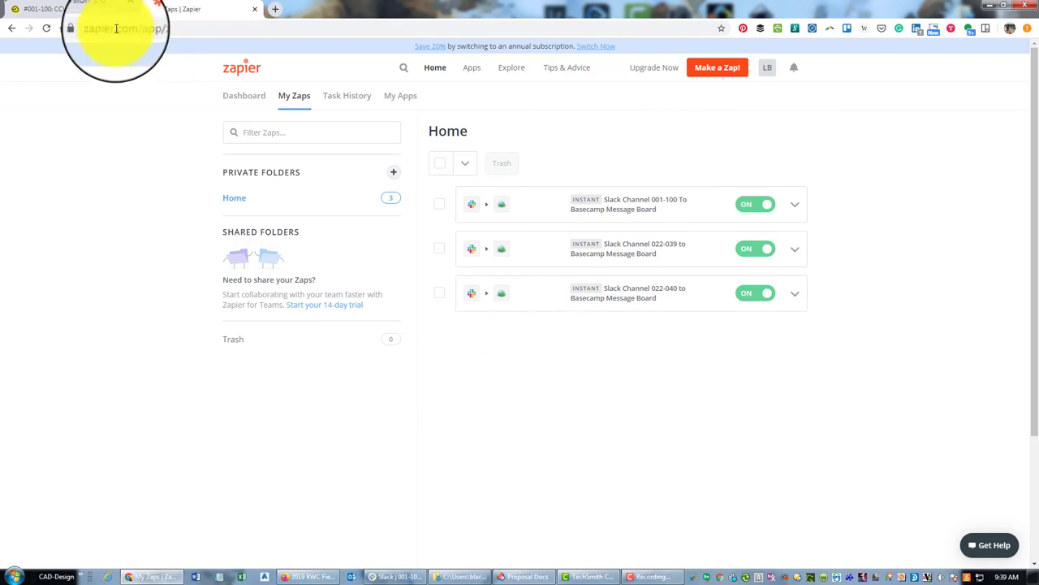
pyautogui.click(80, 18)
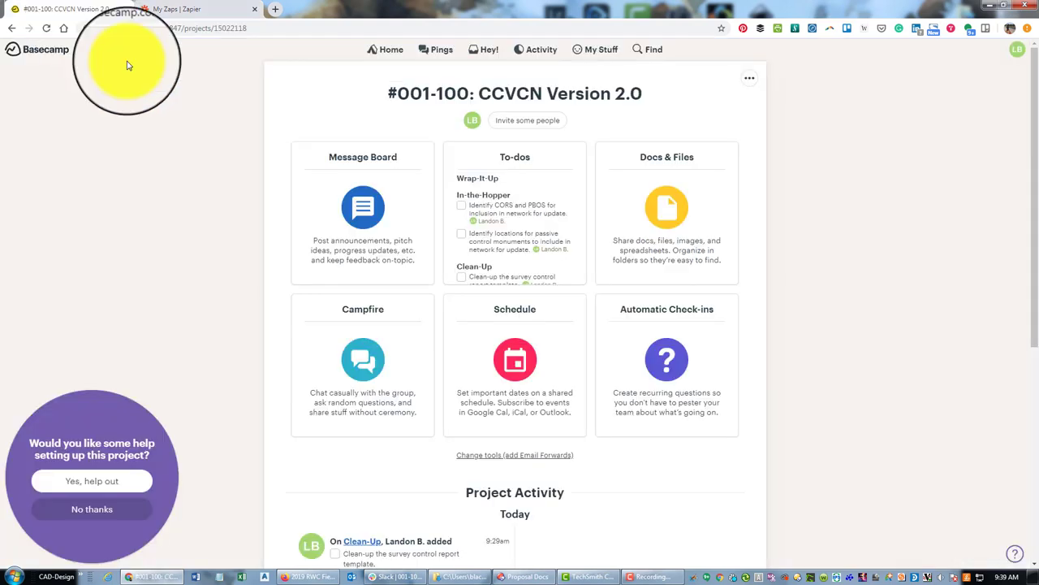
pyautogui.click(376, 214)
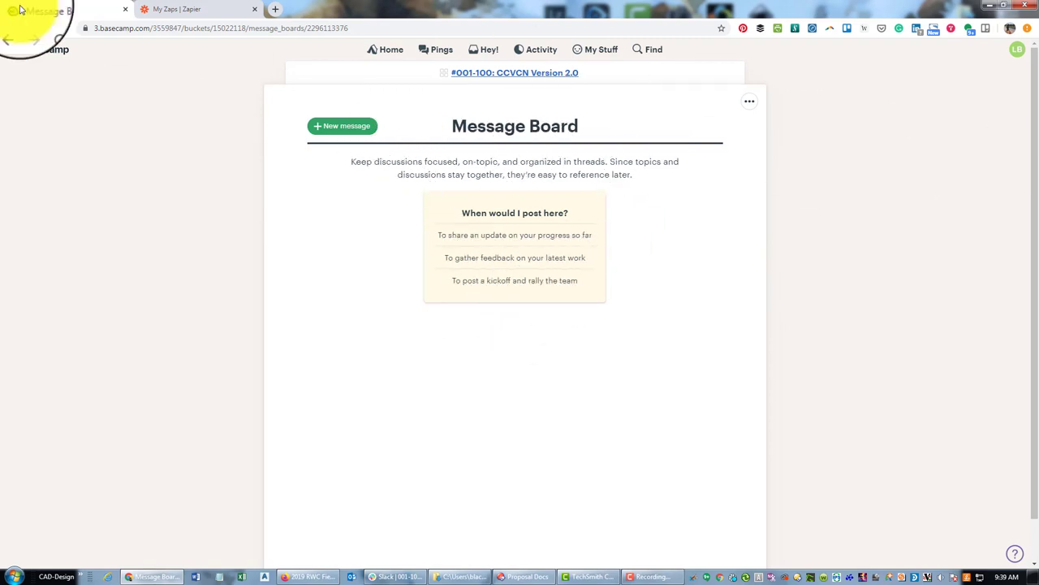
pyautogui.click(14, 31)
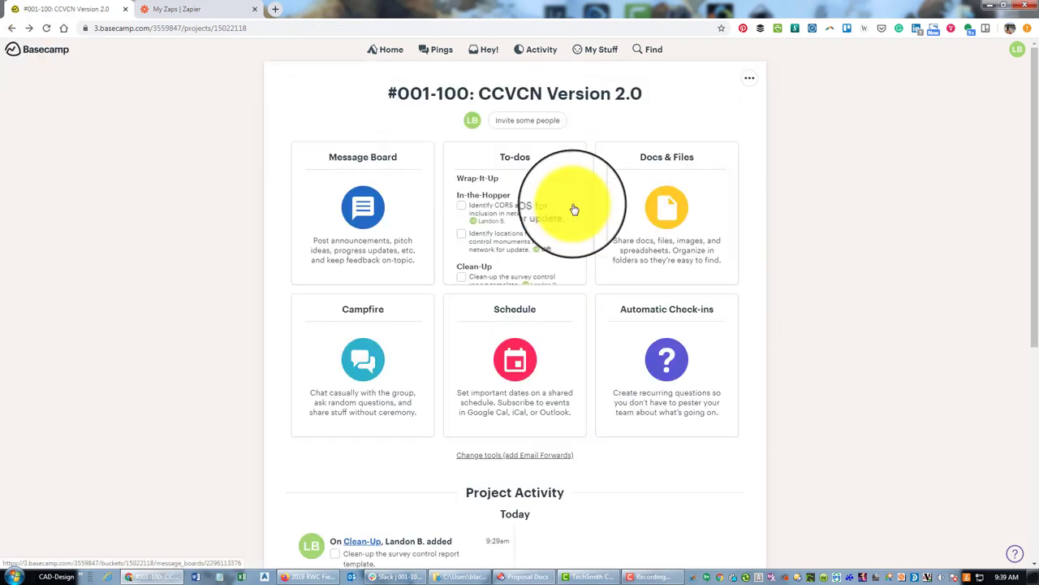
pyautogui.click(213, 12)
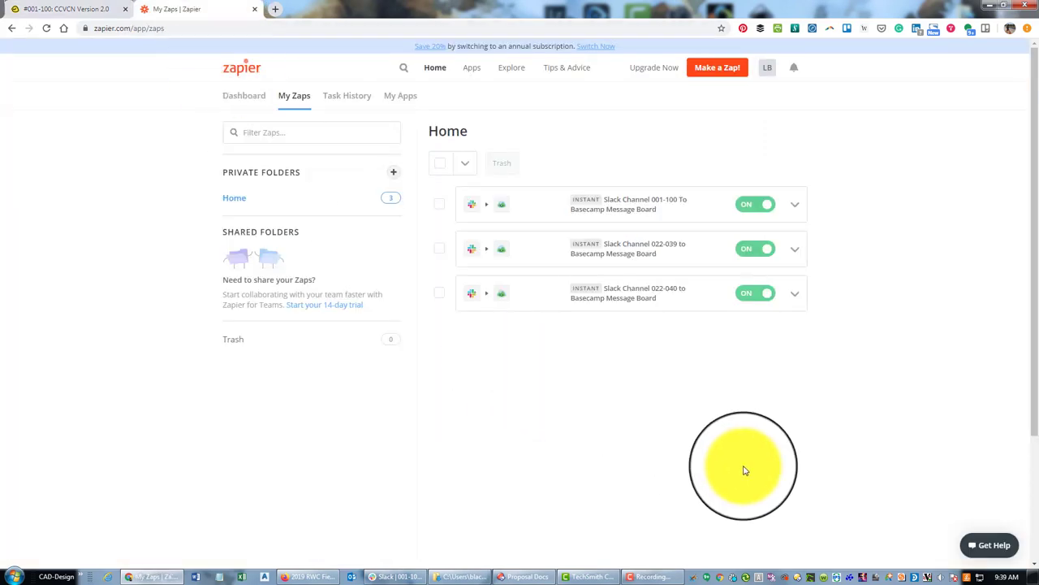